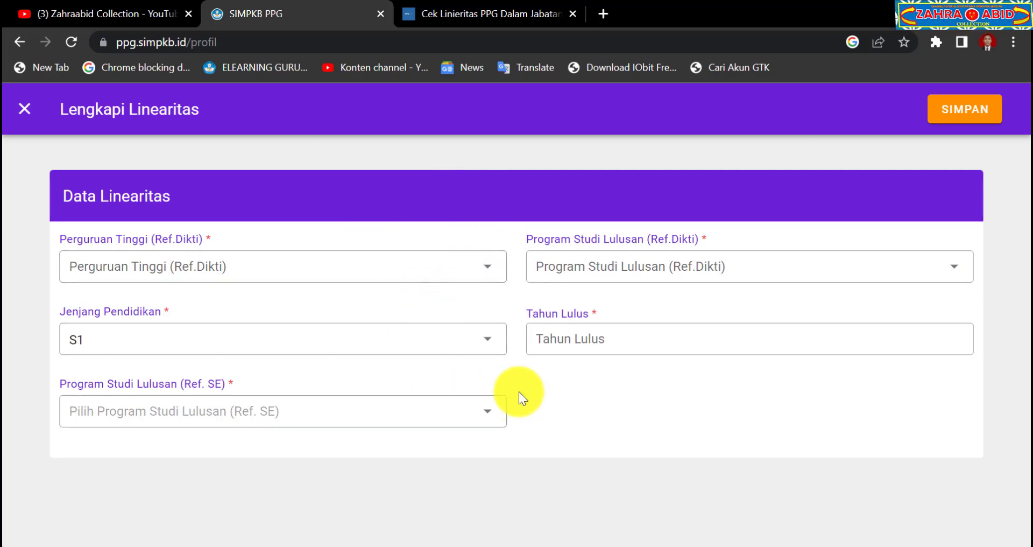
# Switch to Adobe Acrobat Reader, examine the start of the S-1/D-IV linearity table in the PDF, and return to the browser.
pyautogui.click(346, 543)
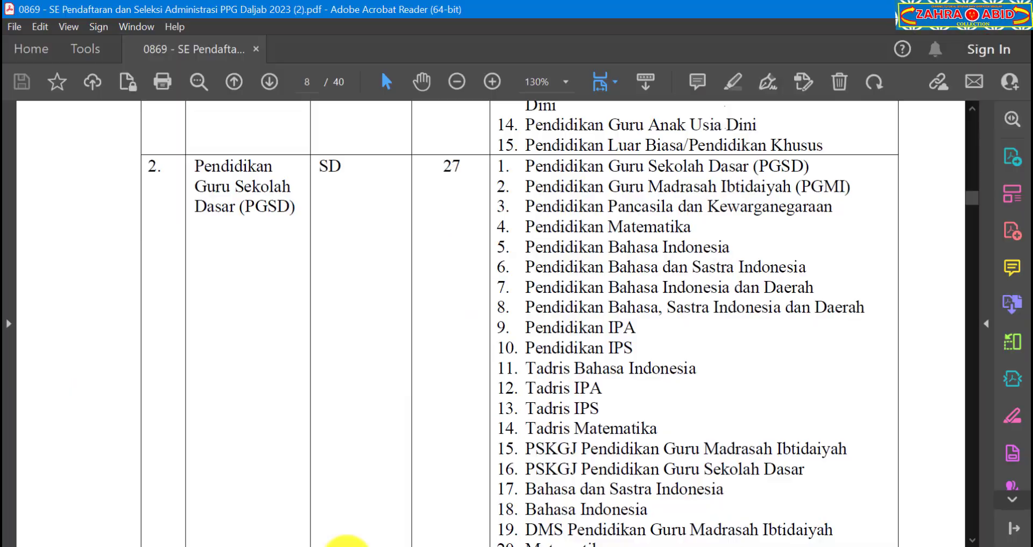
pyautogui.scroll(10, 565, 423)
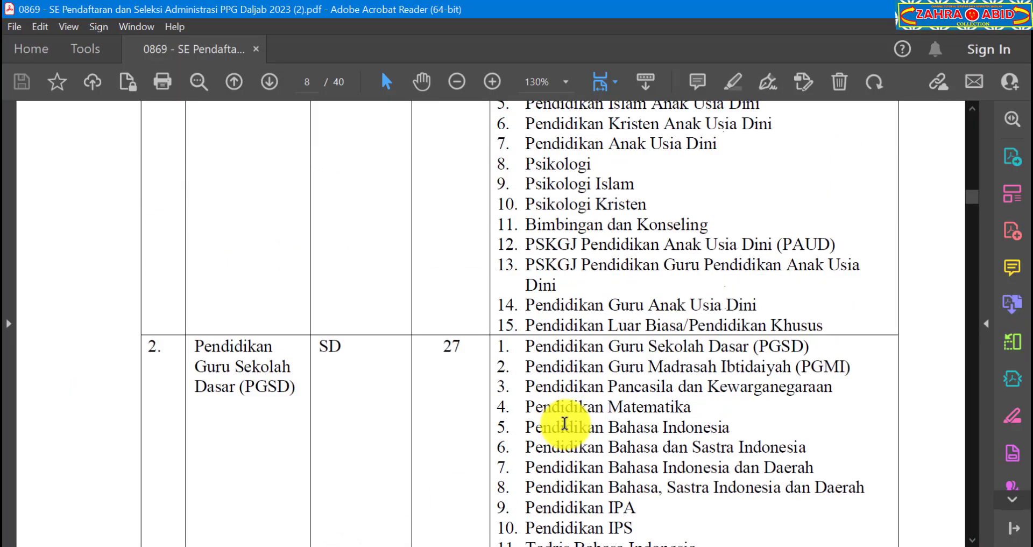
pyautogui.scroll(4, 564, 423)
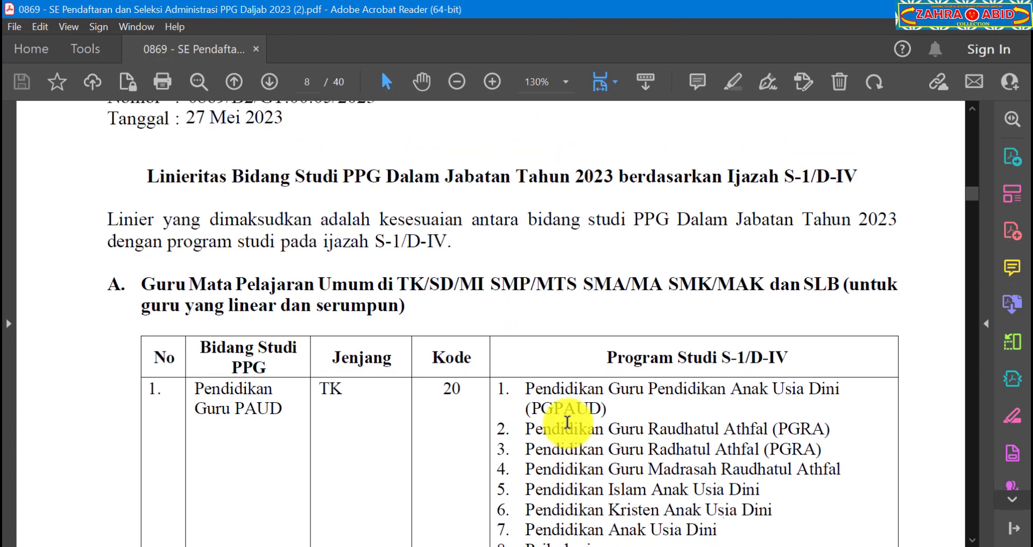
pyautogui.scroll(-1, 656, 375)
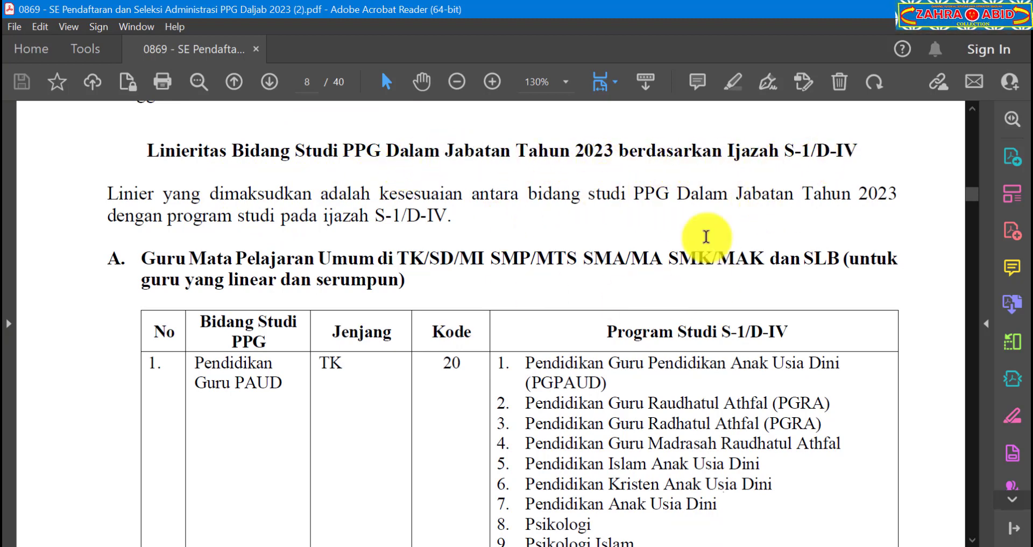
pyautogui.moveTo(601, 334); pyautogui.dragTo(805, 329)
pyautogui.click(734, 337)
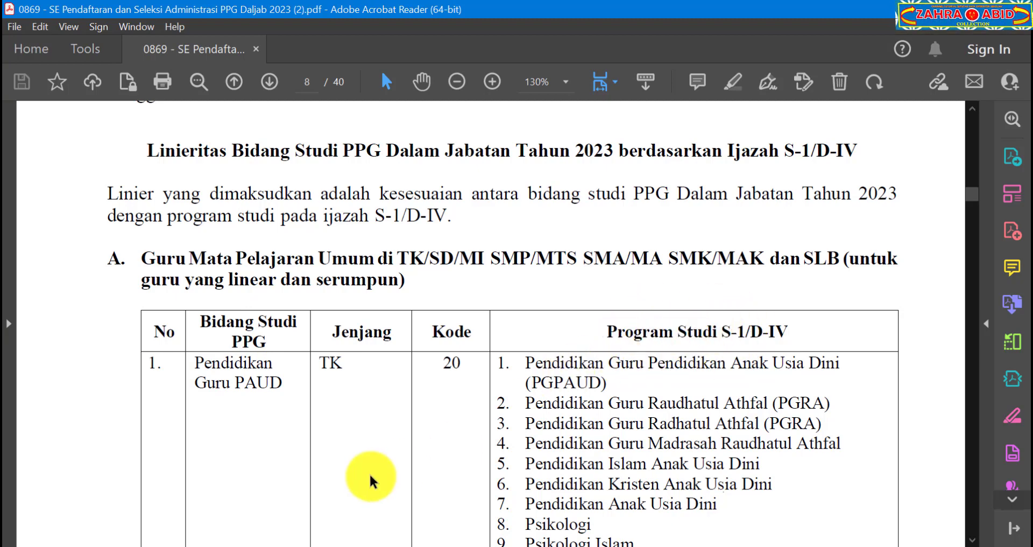
pyautogui.click(269, 543)
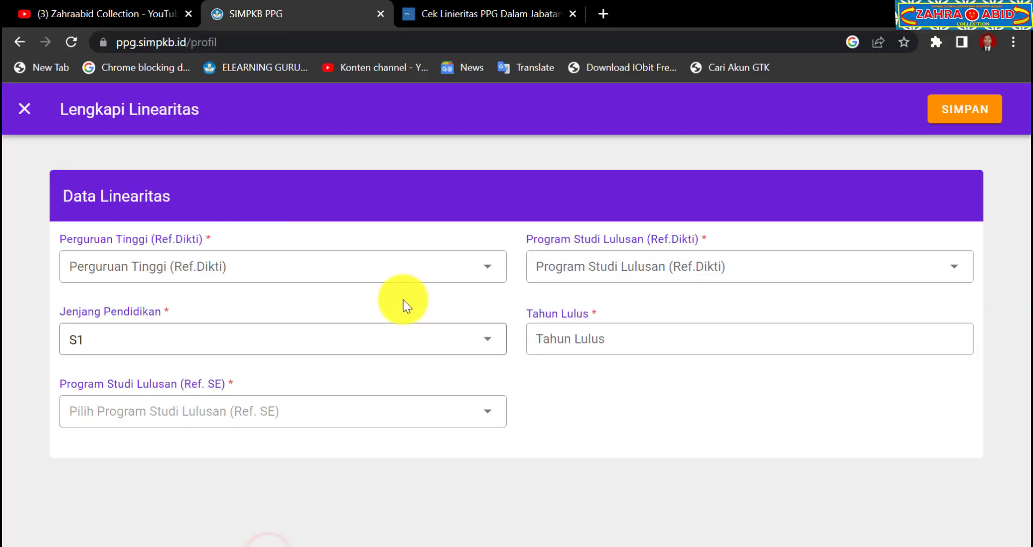
# Search Perguruan Tinggi (Ref.Dikti) for "universitas terbuka" and choose the Tidak Ditemukan option.
pyautogui.click(321, 263)
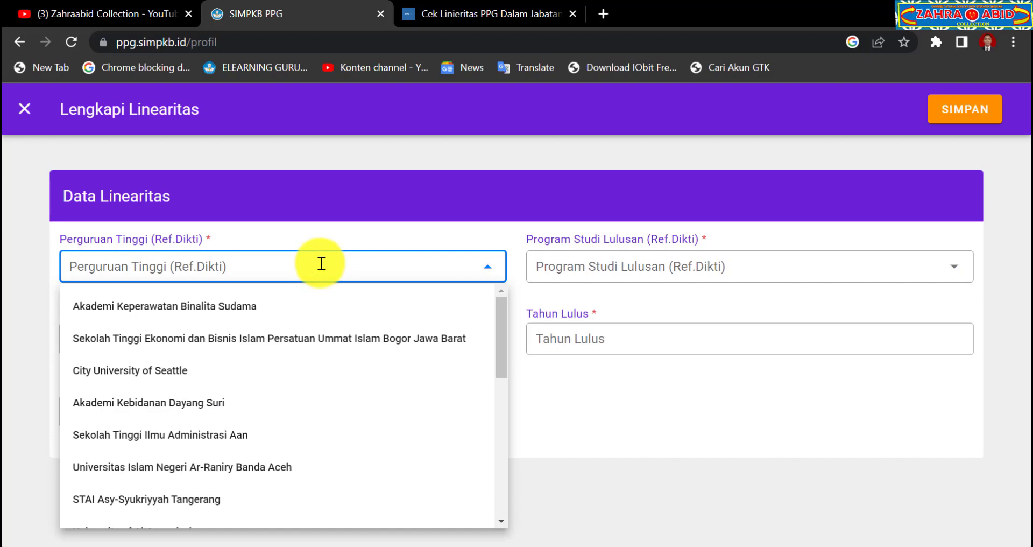
pyautogui.write('uni')
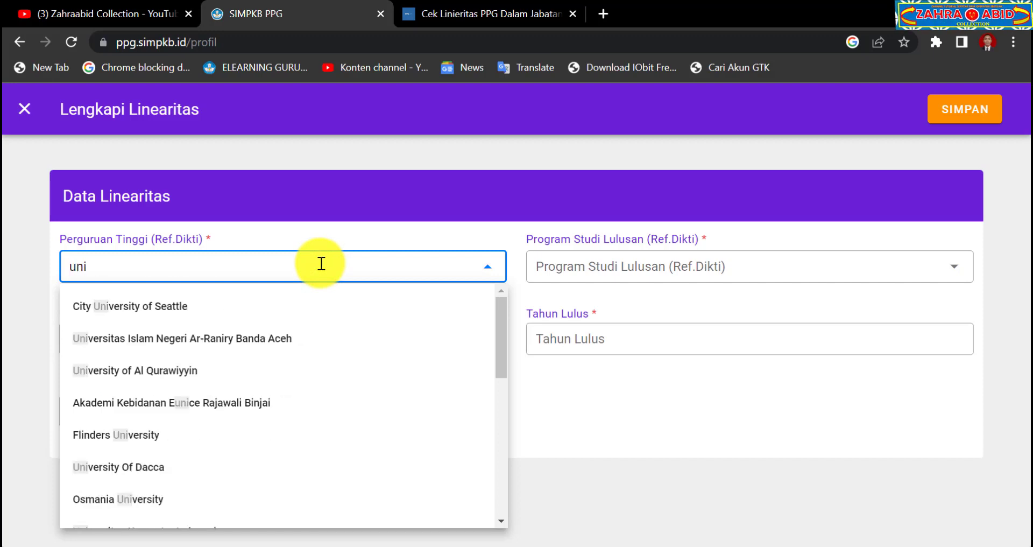
pyautogui.write('versi')
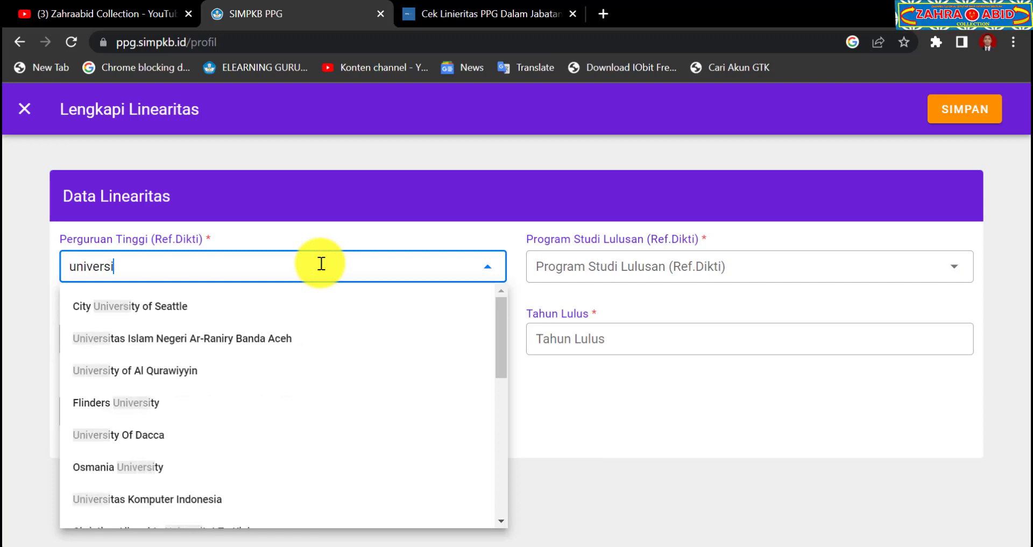
pyautogui.write('tas terbuka')
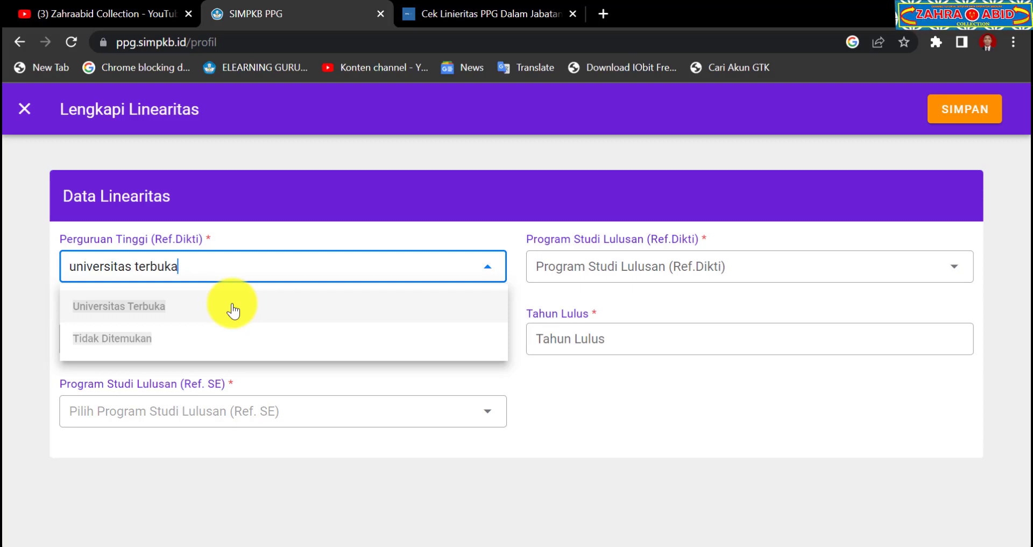
pyautogui.click(161, 340)
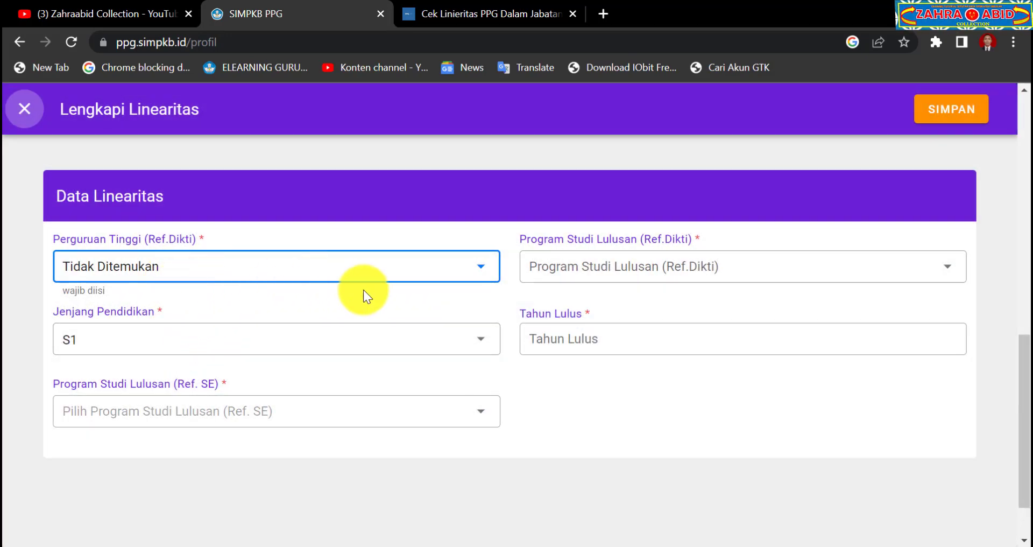
# Set Perguruan Tinggi (Ref.Dikti) to Universitas Terbuka and Jenjang Pendidikan to S1.
pyautogui.click(481, 269)
pyautogui.click(423, 269)
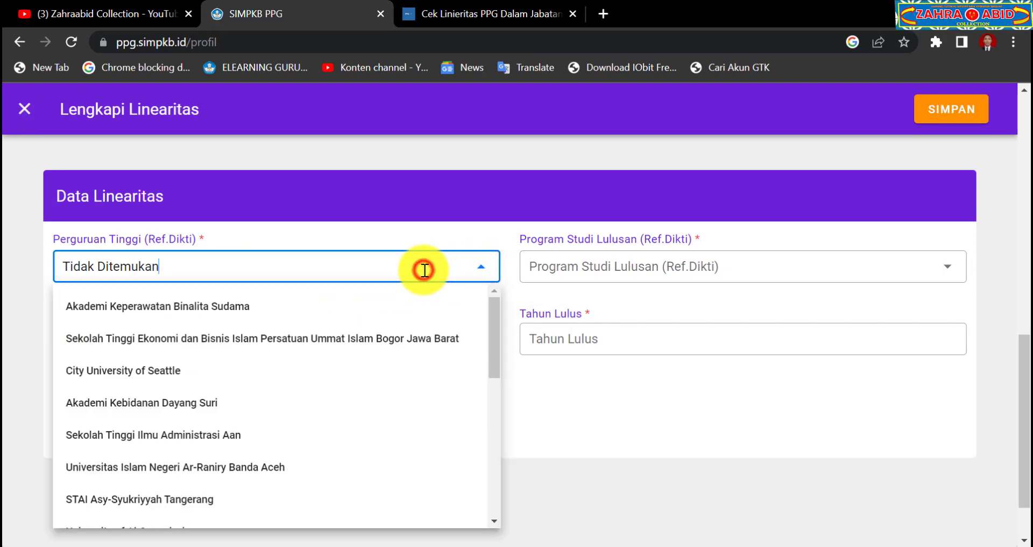
pyautogui.press('BackSpace')
pyautogui.press('BackSpace')
pyautogui.press('BackSpace')
pyautogui.press('BackSpace')
pyautogui.press('BackSpace')
pyautogui.press('BackSpace')
pyautogui.press('BackSpace')
pyautogui.press('BackSpace')
pyautogui.press('BackSpace')
pyautogui.press('BackSpace')
pyautogui.press('BackSpace')
pyautogui.press('BackSpace')
pyautogui.press('BackSpace')
pyautogui.press('BackSpace')
pyautogui.press('BackSpace')
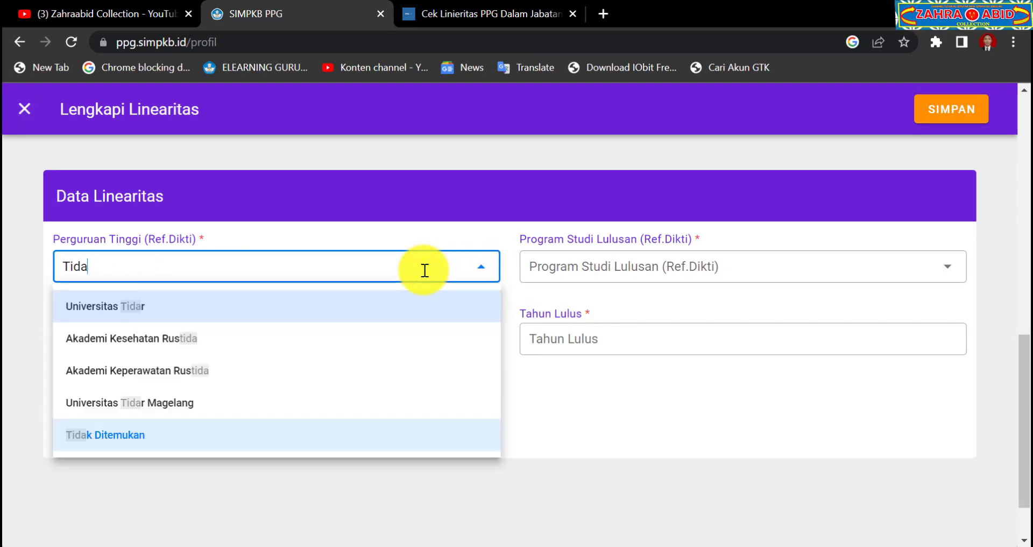
pyautogui.write('uni')
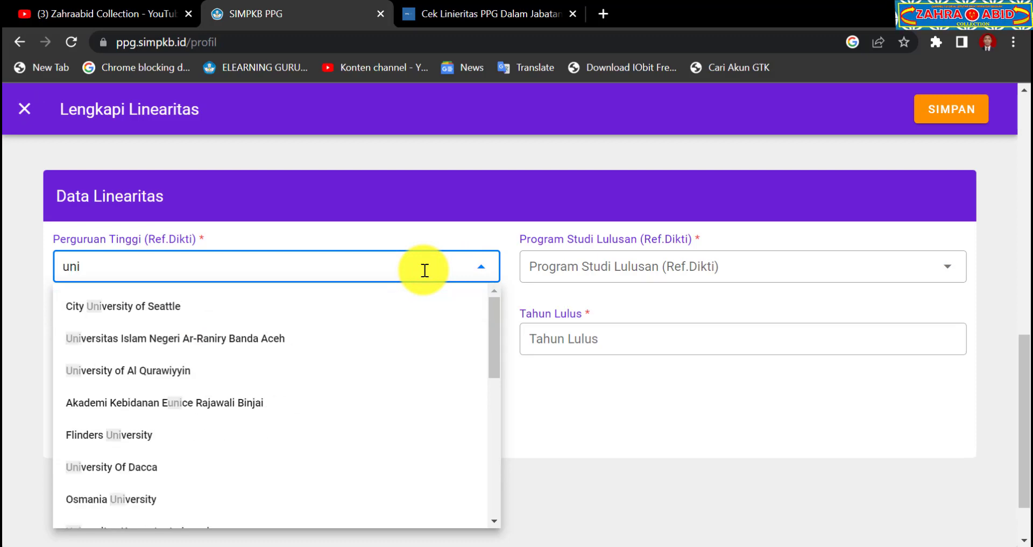
pyautogui.write('versitas terbuk')
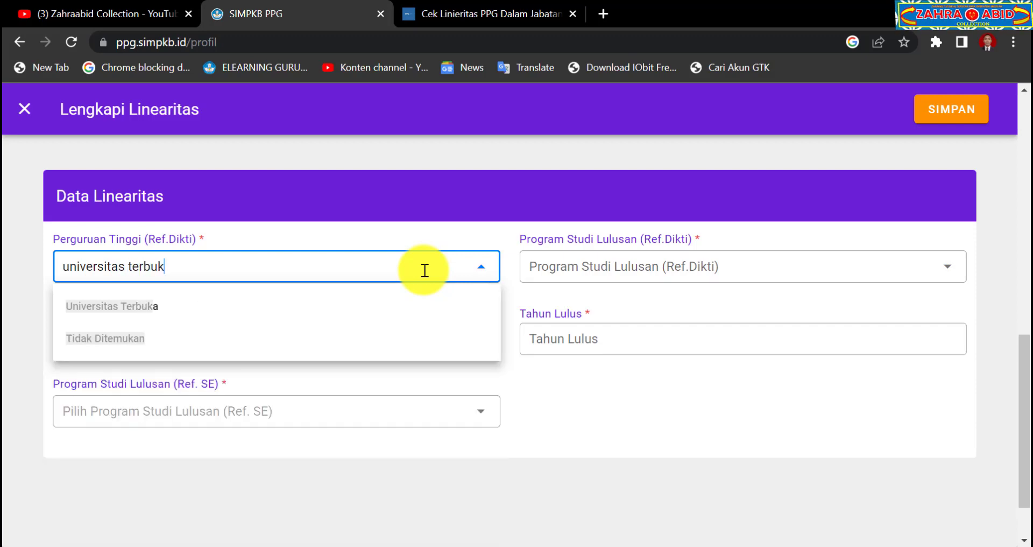
pyautogui.click(248, 304)
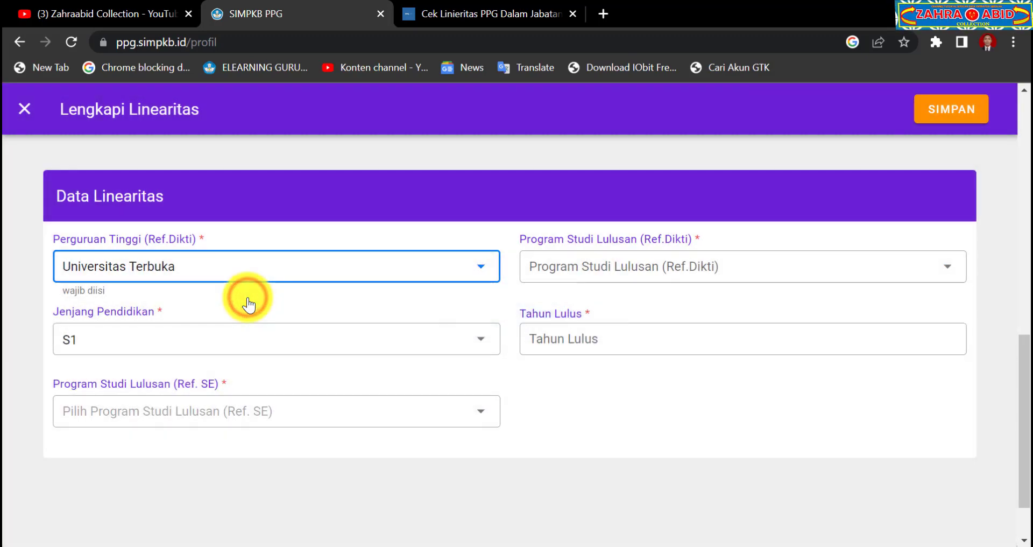
pyautogui.click(224, 350)
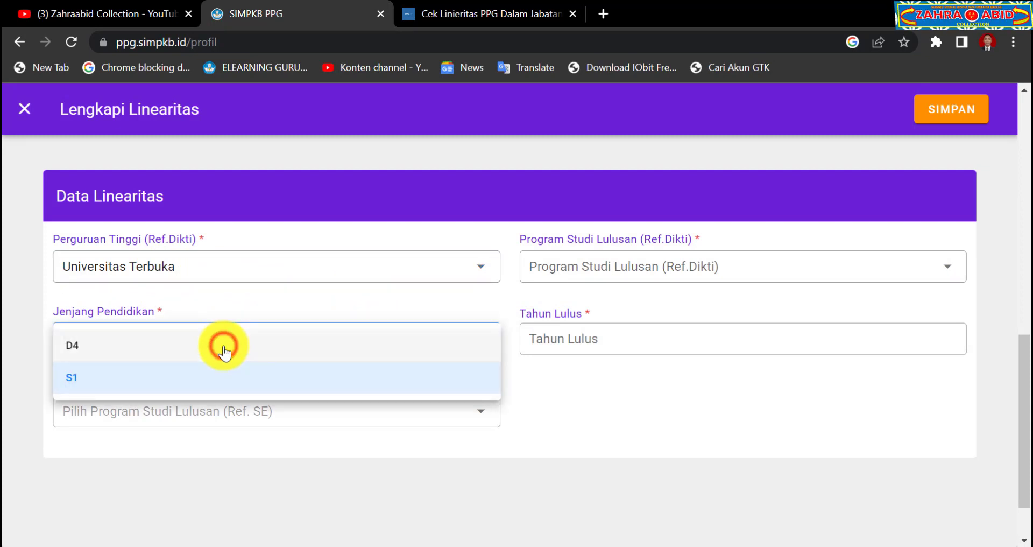
pyautogui.click(176, 380)
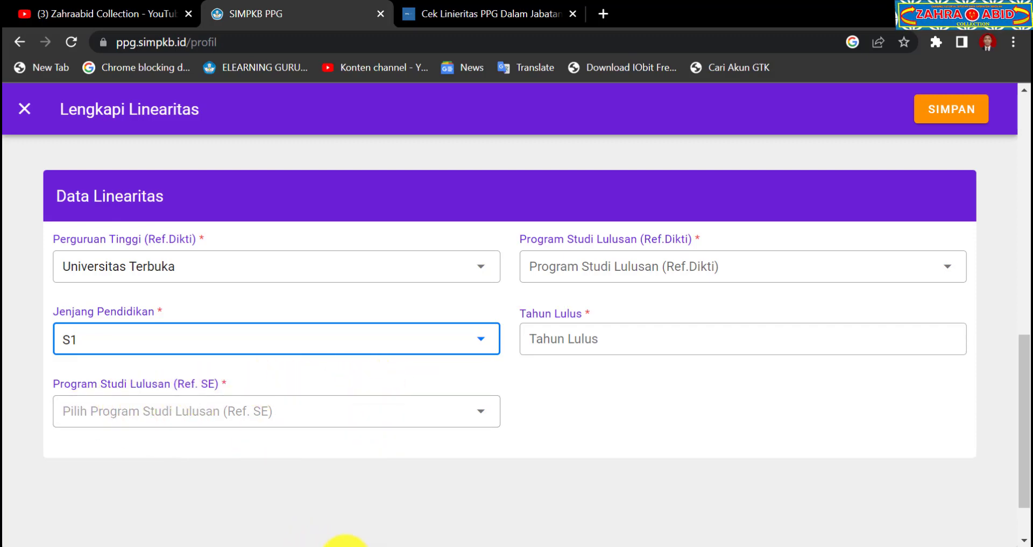
# Switch to Adobe Acrobat Reader and examine the S-1/D-IV study programs listed for Guru PAUD and PGSD.
pyautogui.click(343, 541)
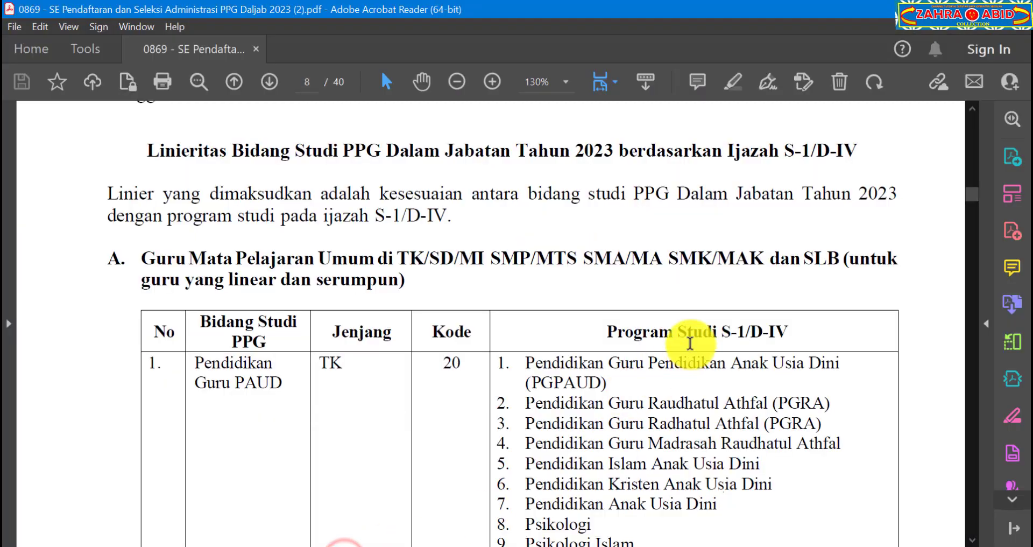
pyautogui.scroll(-1, 741, 347)
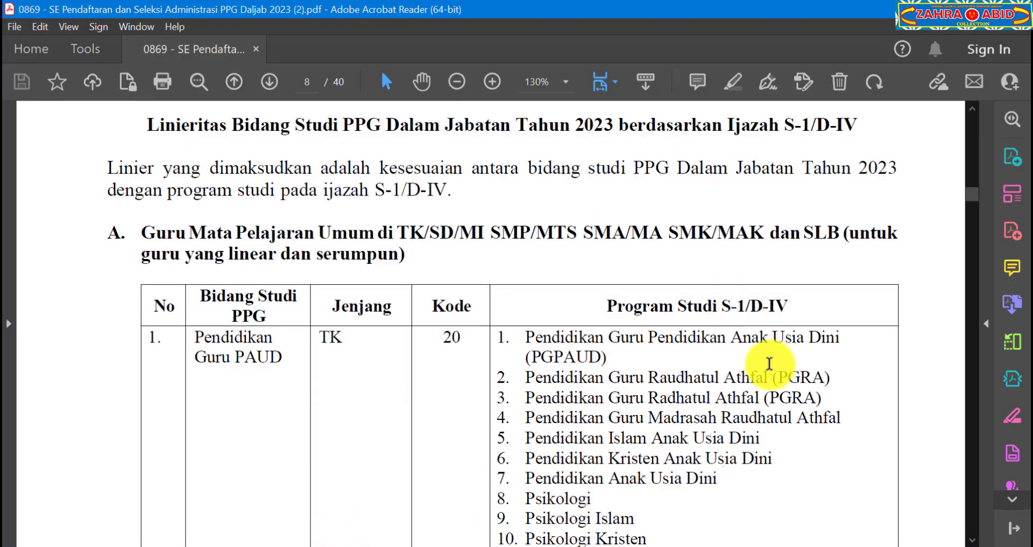
pyautogui.scroll(-7, 743, 357)
pyautogui.scroll(-5, 769, 364)
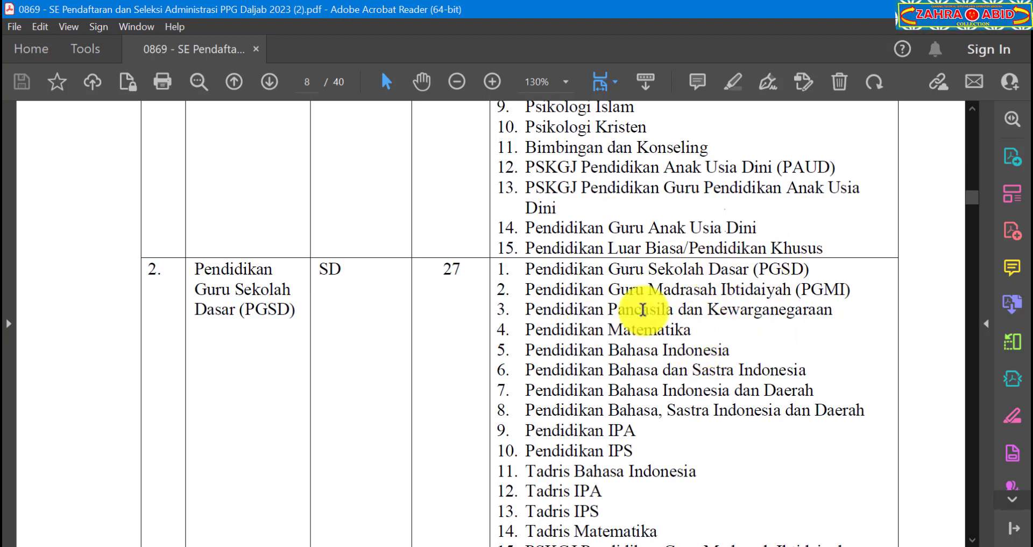
pyautogui.click(277, 545)
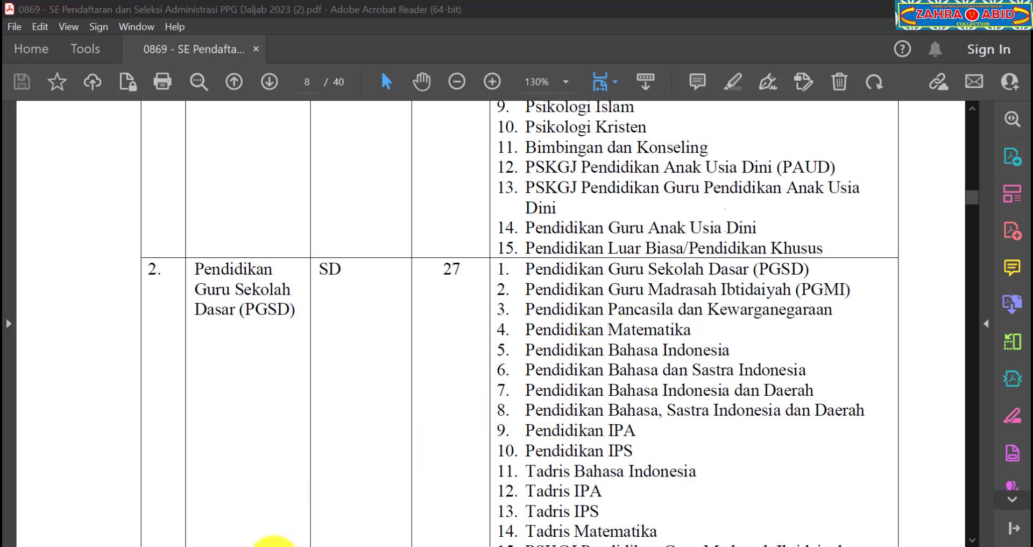
# On the Cek Linieritas PPG Dalam Jabatan 2023 page, set Jenis Guru Matapelajaran to option A, Guru Mata Pelajaran Umum.
pyautogui.click(474, 18)
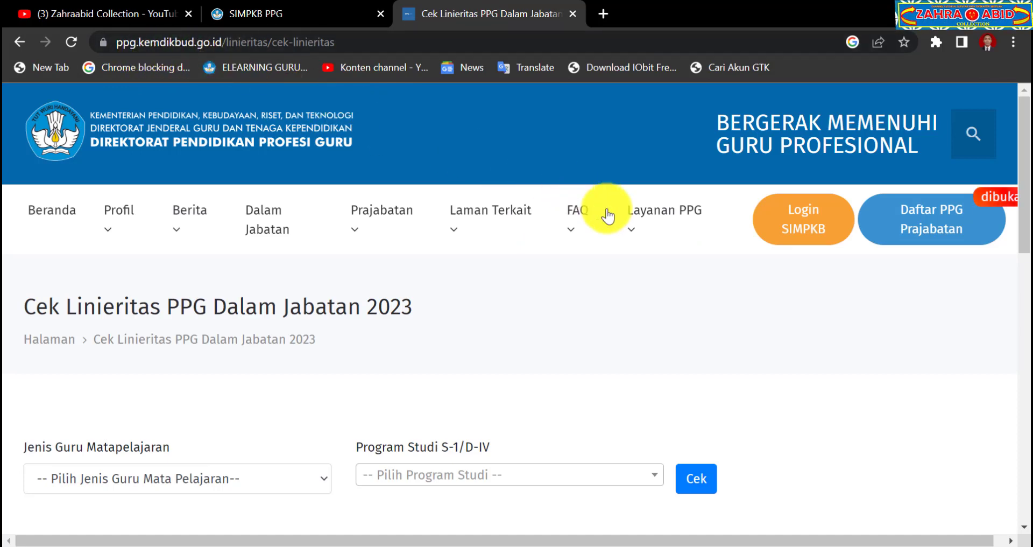
pyautogui.moveTo(639, 233)
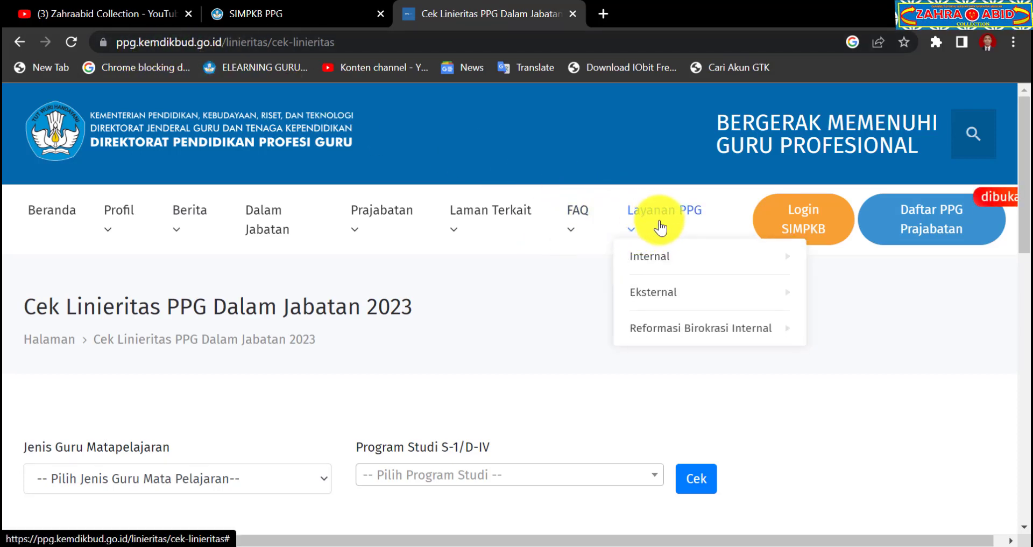
pyautogui.moveTo(657, 258)
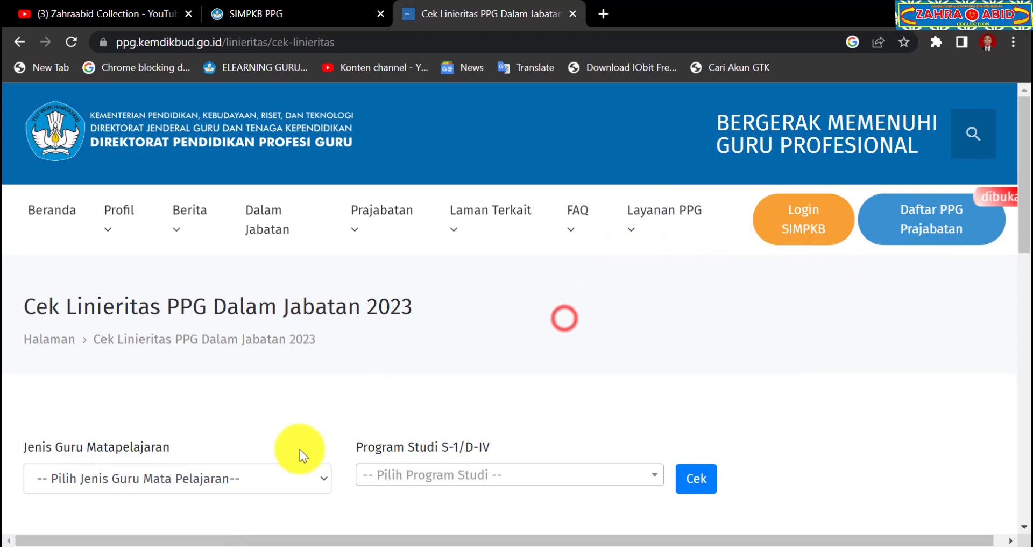
pyautogui.click(283, 473)
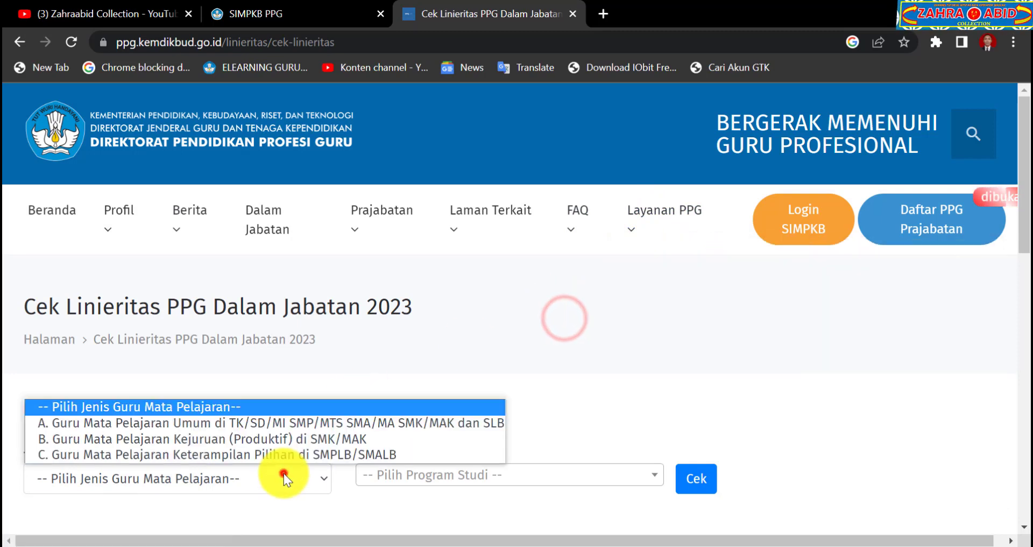
pyautogui.click(491, 379)
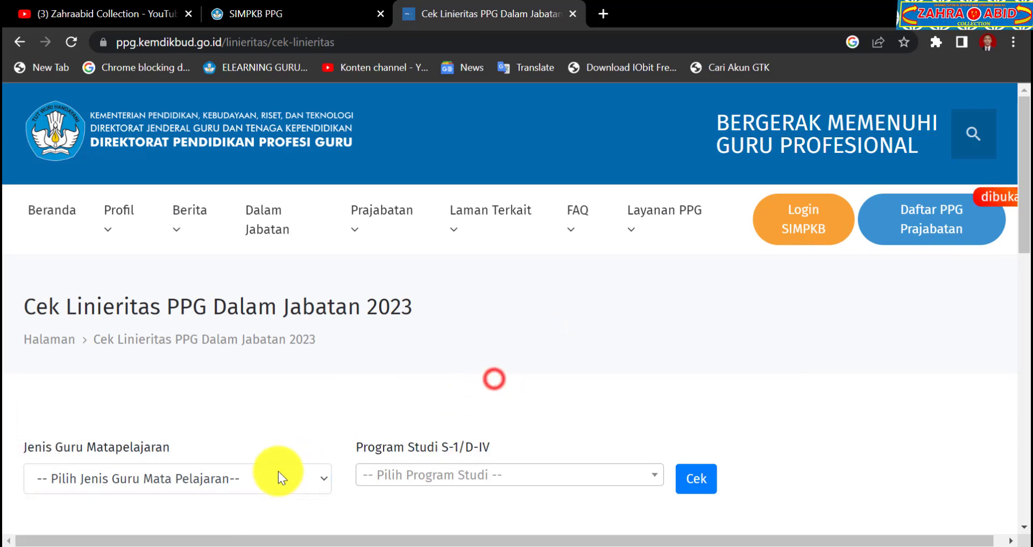
pyautogui.click(179, 482)
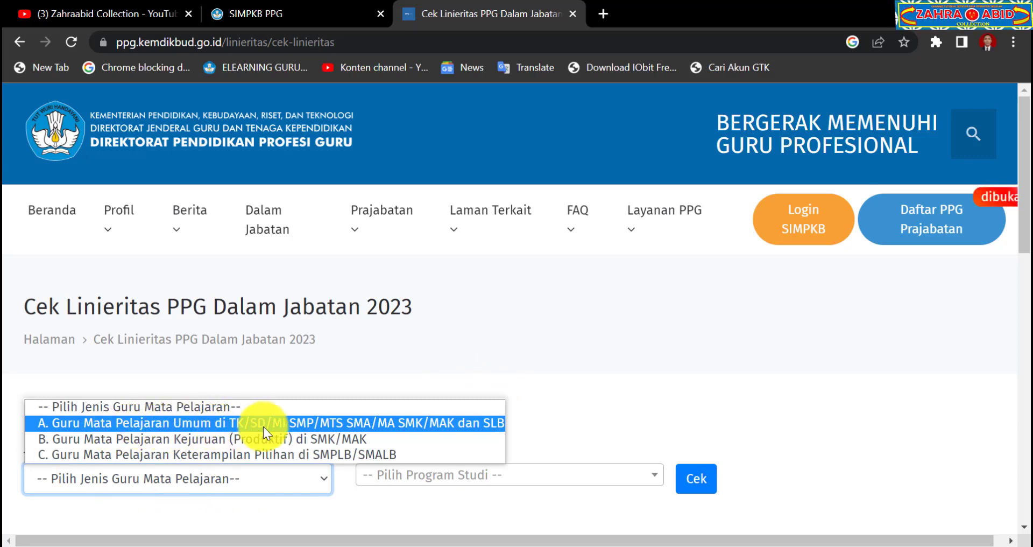
pyautogui.click(299, 425)
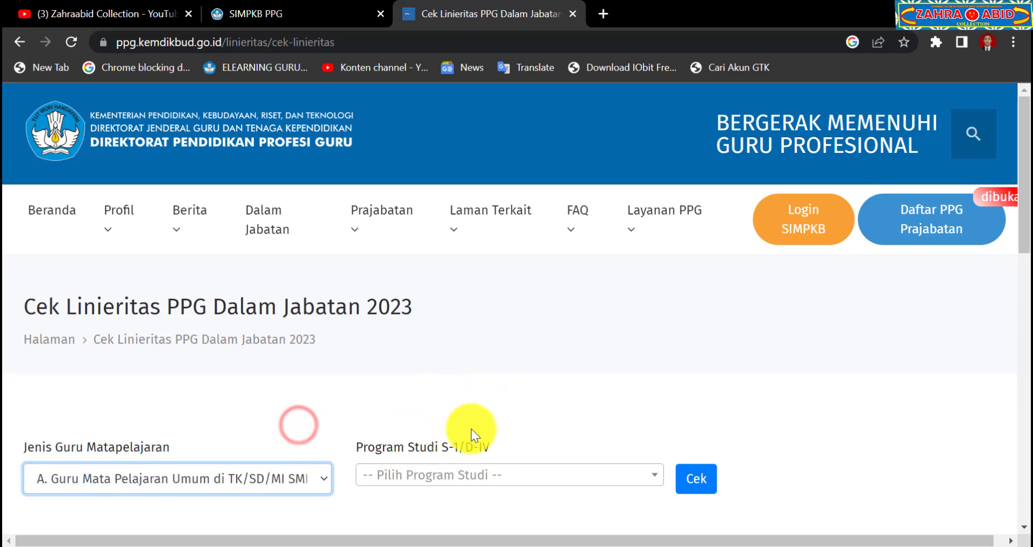
# Search Program Studi S-1/D-IV for "pendidikan guru sekolah dasar" and choose Pendidikan Guru Sekolah Dasar (PGSD).
pyautogui.click(508, 483)
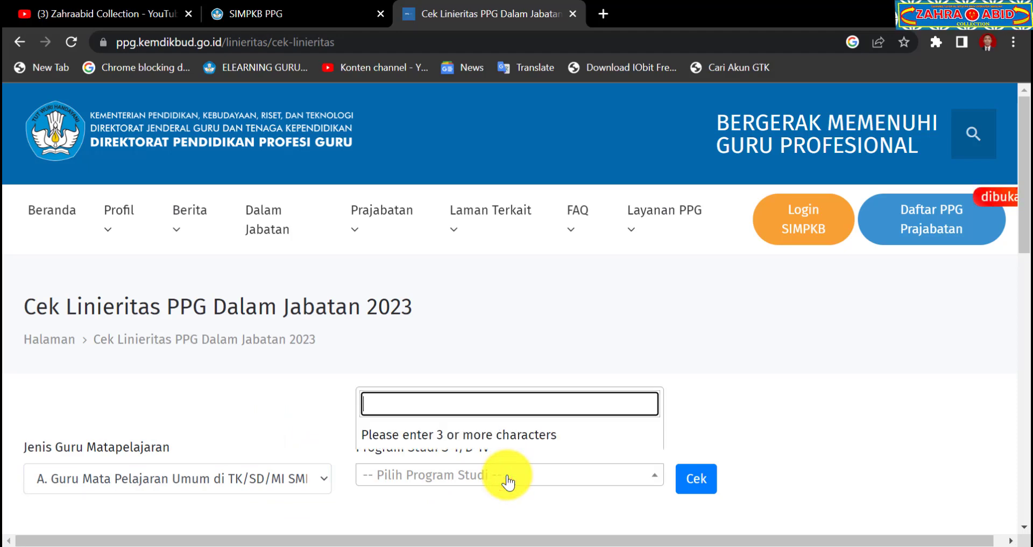
pyautogui.write('p')
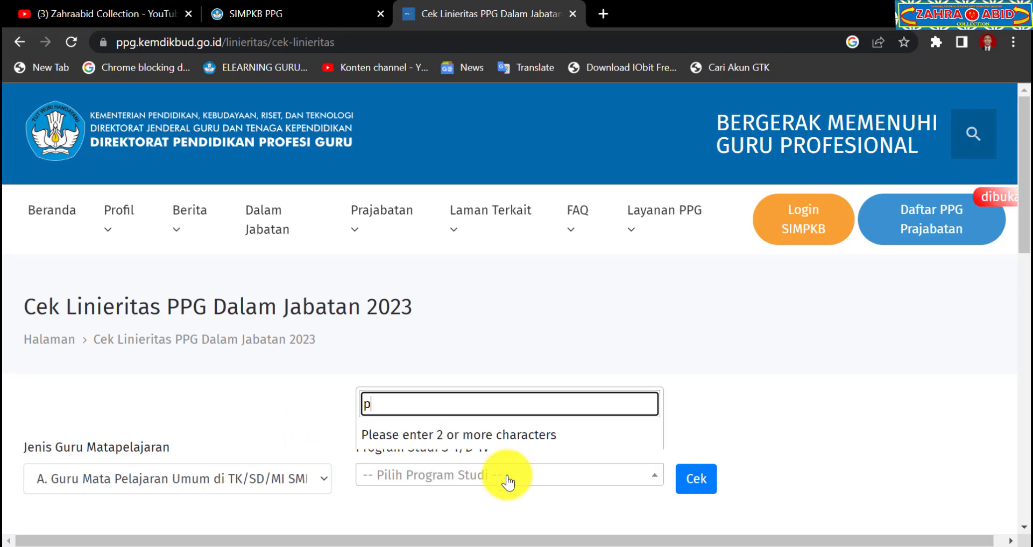
pyautogui.write('endidikan se')
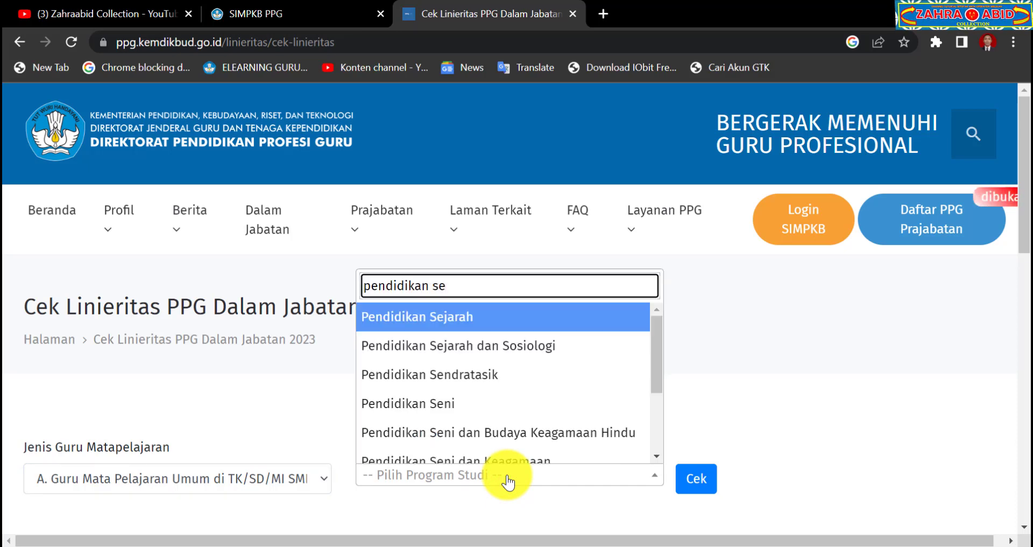
pyautogui.press('BackSpace')
pyautogui.press('BackSpace')
pyautogui.write('guru')
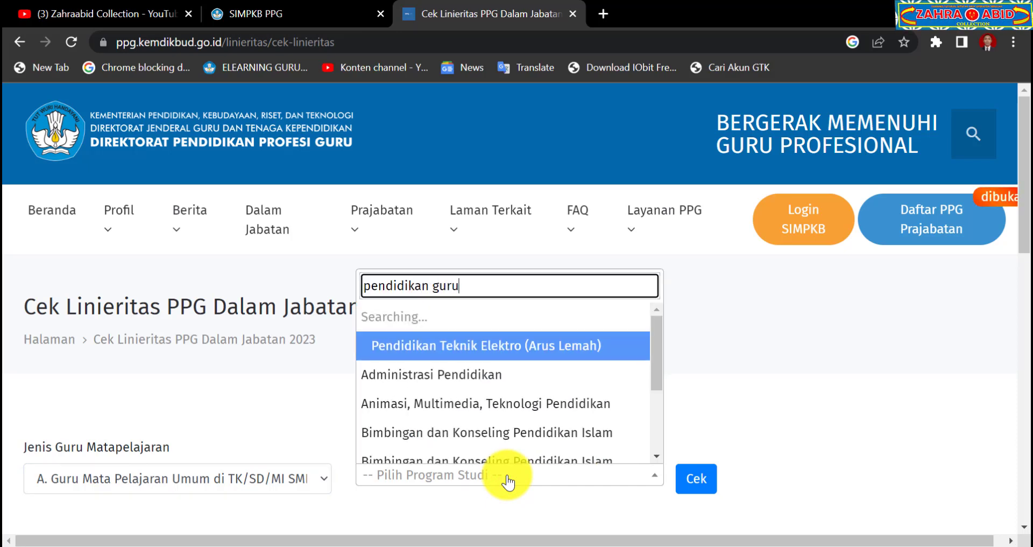
pyautogui.write(' sekolah dasar')
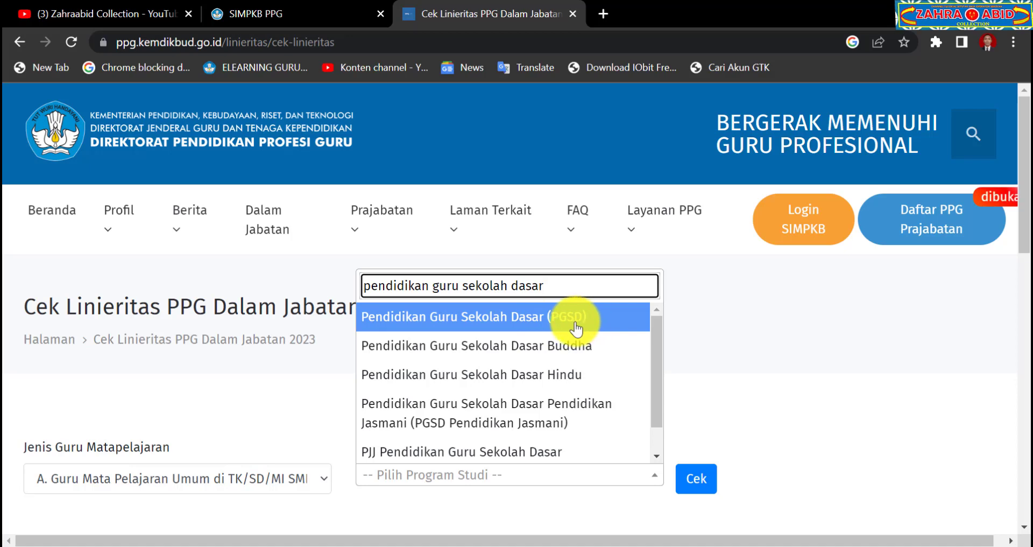
pyautogui.moveTo(652, 325)
pyautogui.mouseDown()
pyautogui.moveTo(654, 367)
pyautogui.moveTo(653, 320)
pyautogui.mouseUp()
pyautogui.click(614, 322)
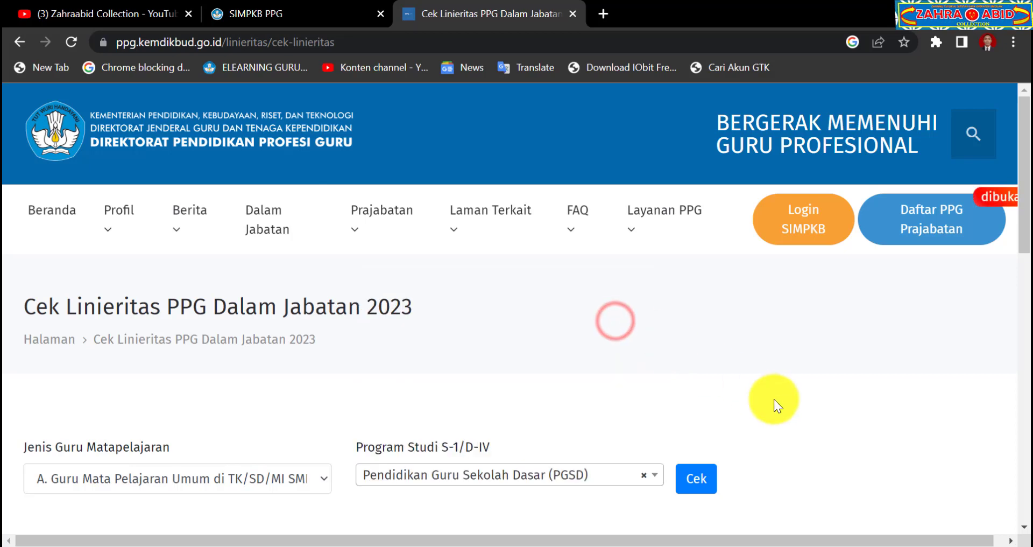
# Return to the SIMPKB PPG linearity form and set Program Studi Lulusan (Ref. SE) to Pendidikan Guru Sekolah Dasar (PGSD).
pyautogui.scroll(-1, 667, 417)
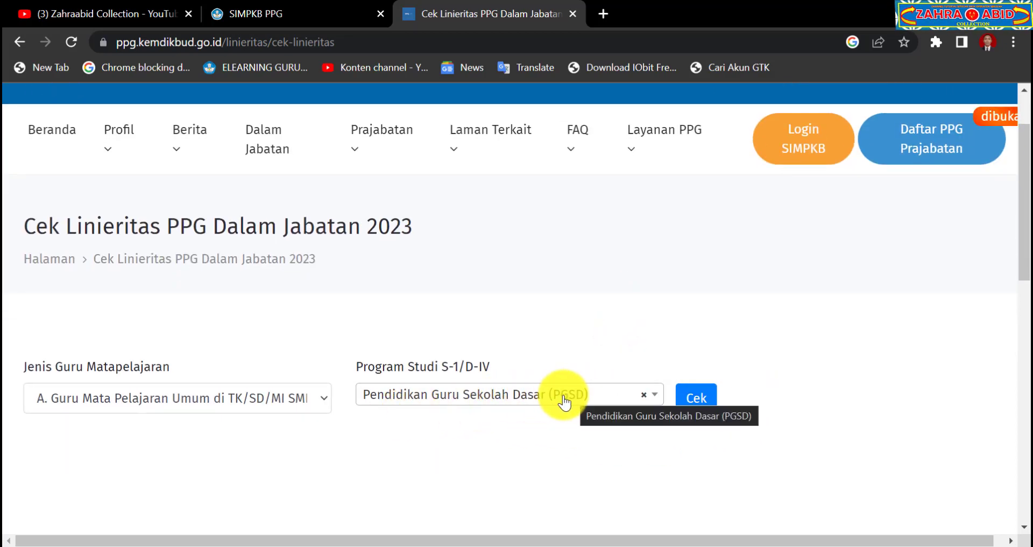
pyautogui.hotkey('alt', 'Tab')
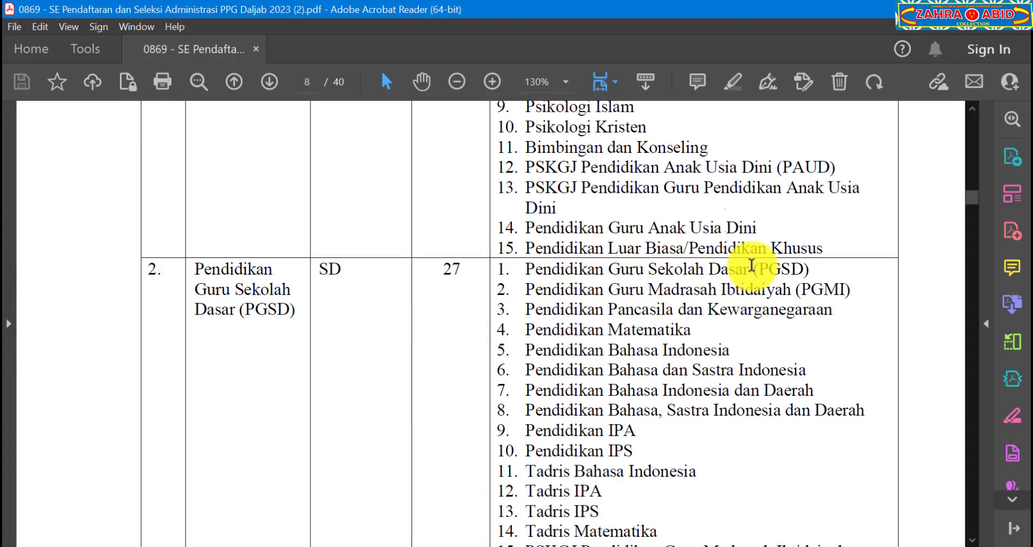
pyautogui.click(272, 543)
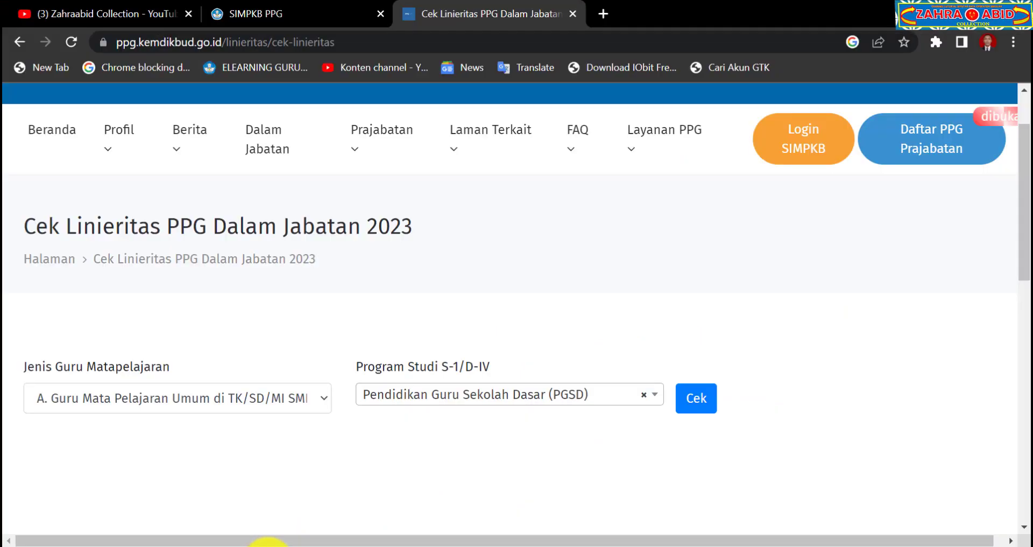
pyautogui.click(279, 13)
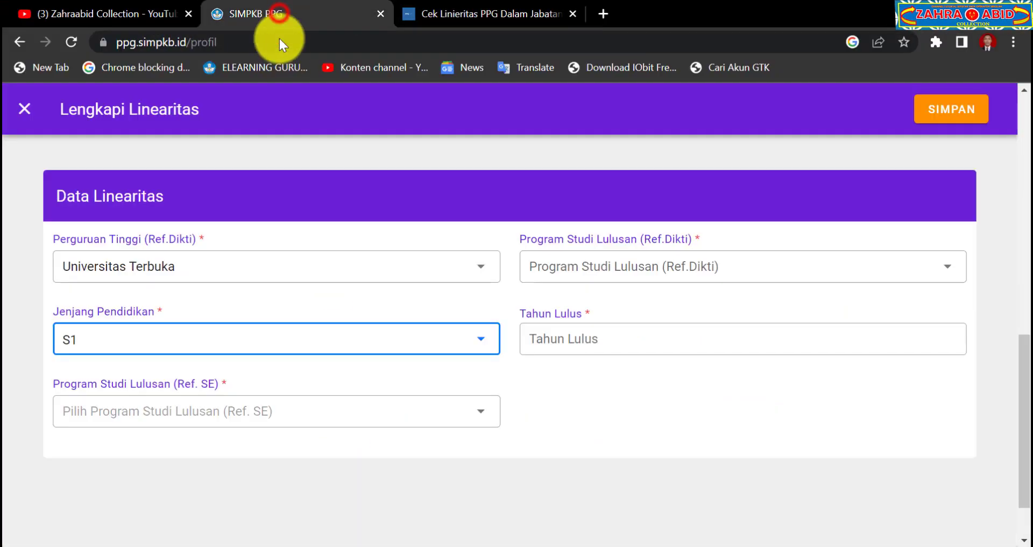
pyautogui.click(436, 419)
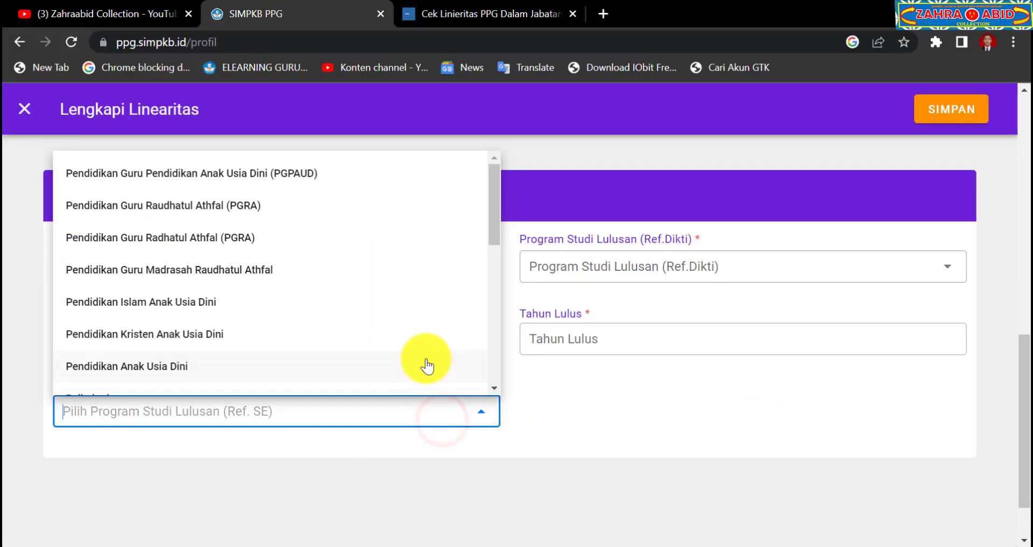
pyautogui.moveTo(493, 184); pyautogui.dragTo(482, 285)
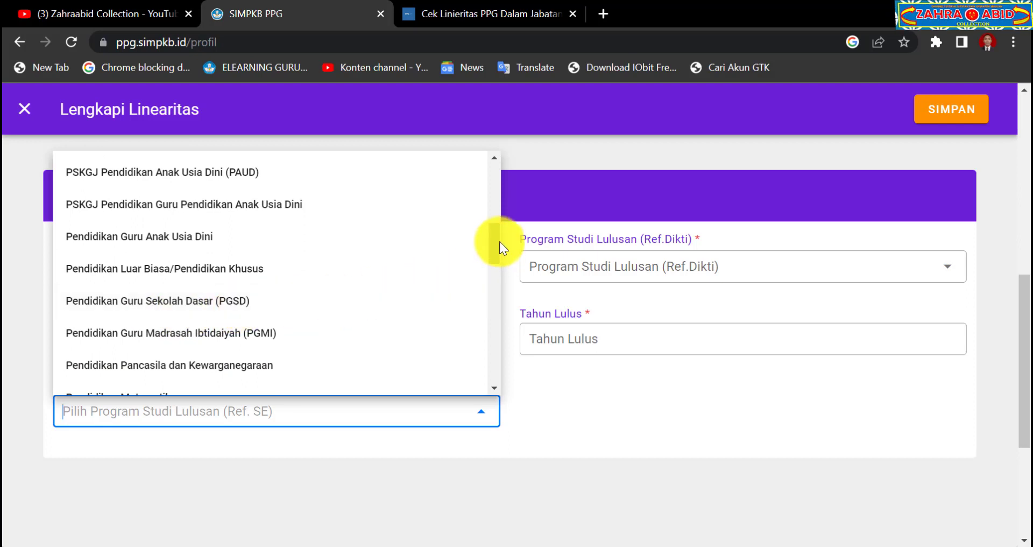
pyautogui.moveTo(496, 233); pyautogui.dragTo(489, 350)
pyautogui.scroll(-4, 484, 358)
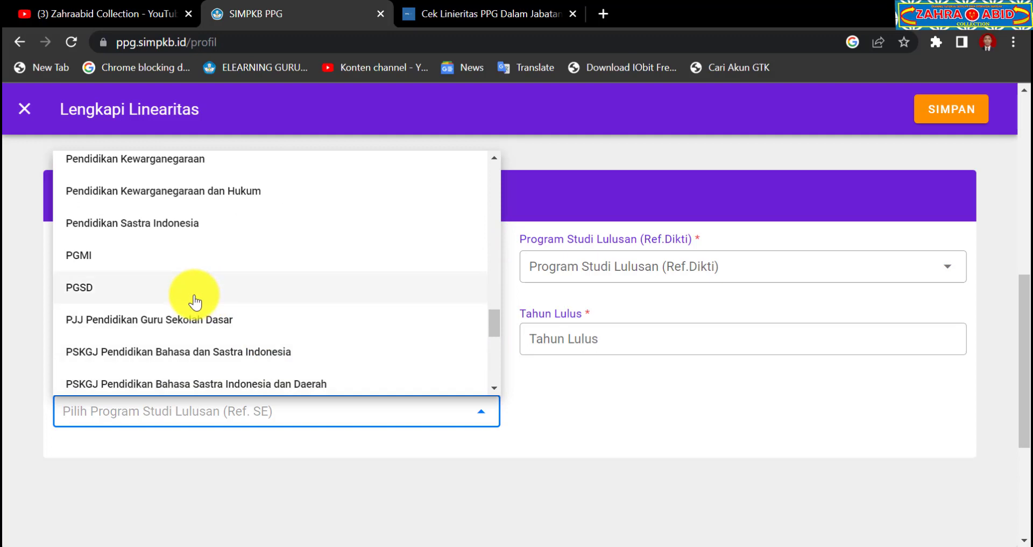
pyautogui.moveTo(493, 322); pyautogui.dragTo(502, 213)
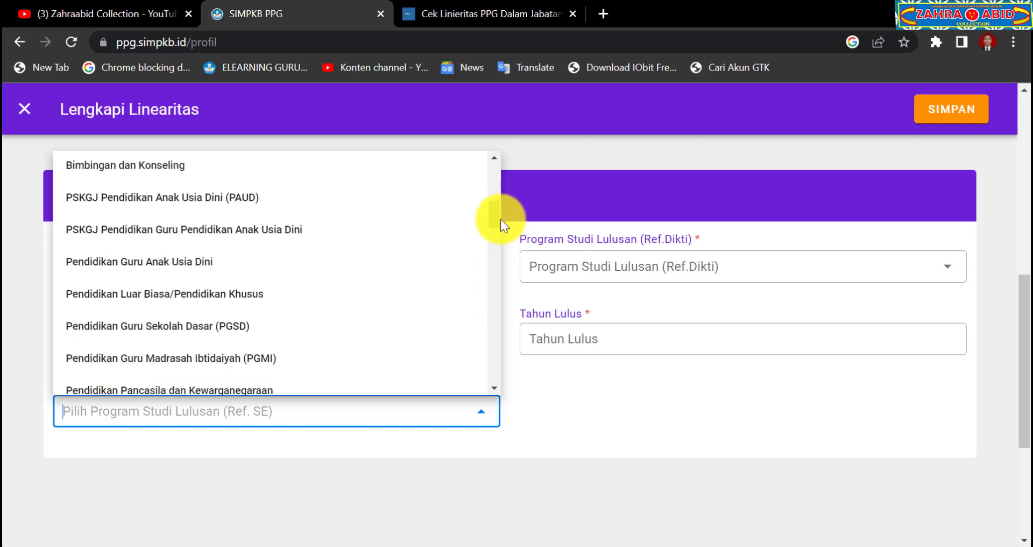
pyautogui.click(358, 321)
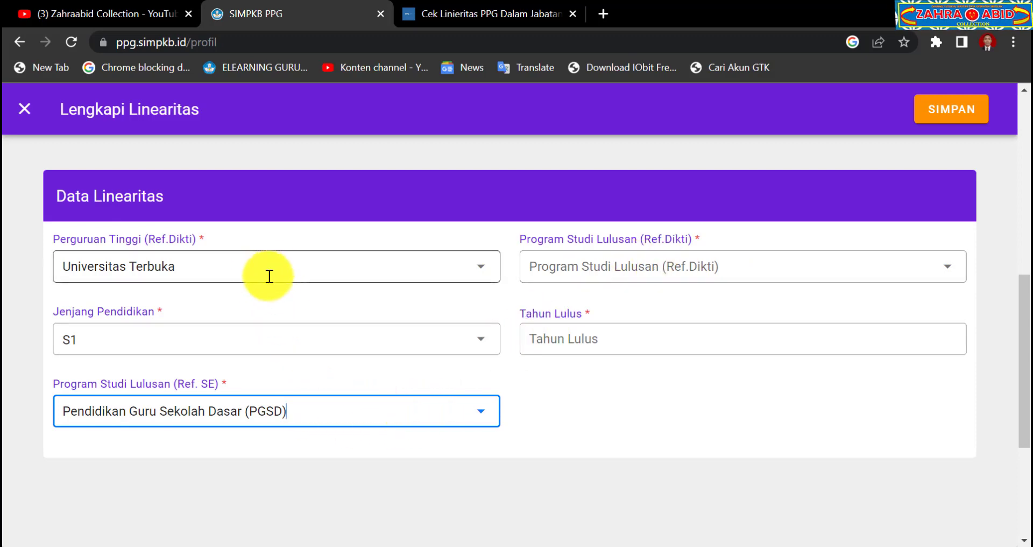
# Set Program Studi Lulusan (Ref.Dikti) to Pendidikan Guru Sekolah Dasar.
pyautogui.click(823, 268)
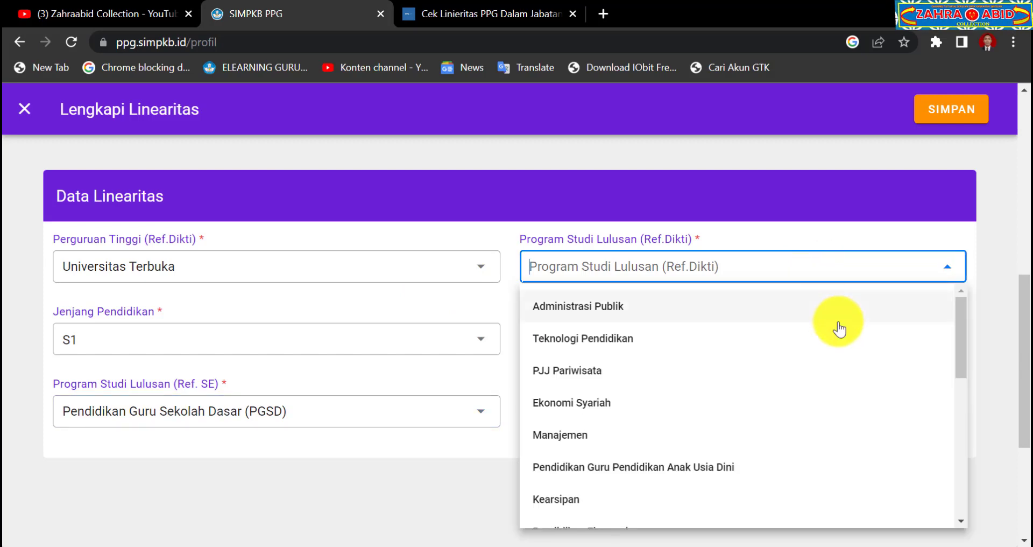
pyautogui.scroll(-5, 839, 328)
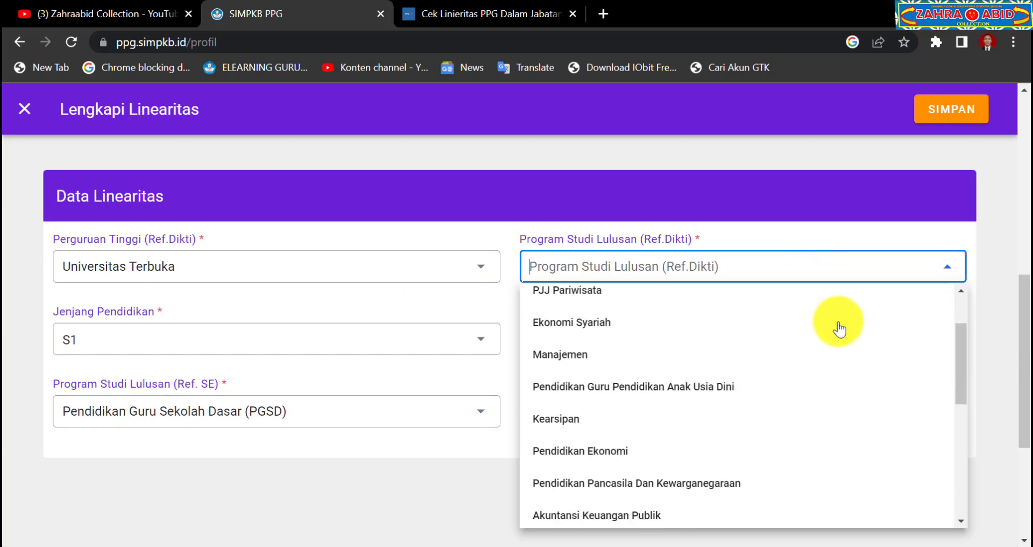
pyautogui.scroll(-7, 839, 328)
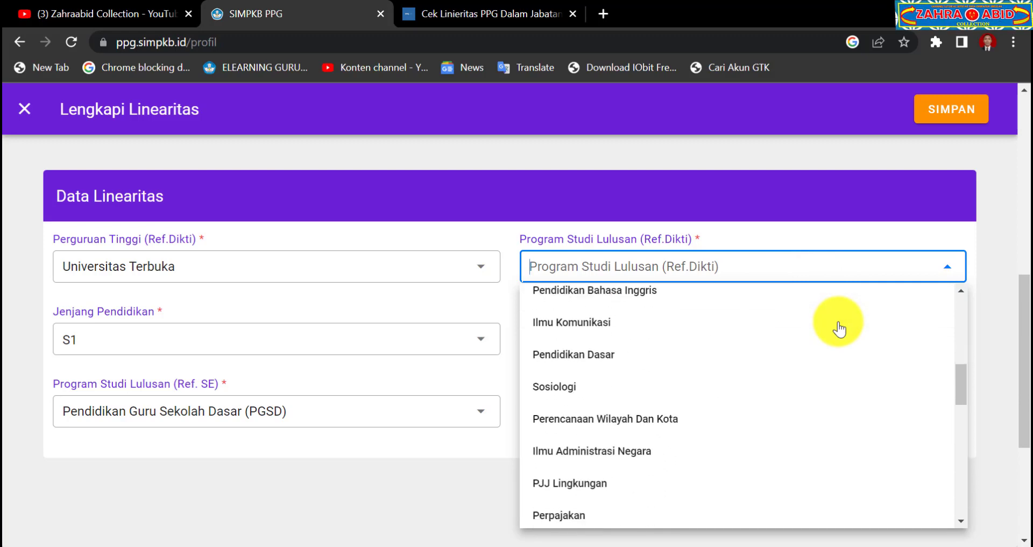
pyautogui.scroll(-3, 839, 328)
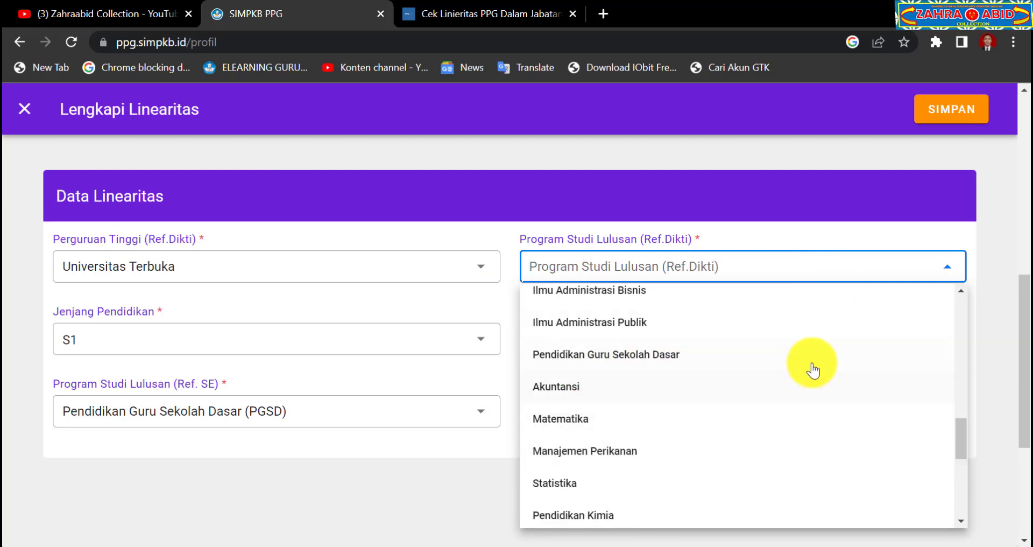
pyautogui.moveTo(956, 439)
pyautogui.mouseDown()
pyautogui.moveTo(967, 524)
pyautogui.moveTo(954, 432)
pyautogui.mouseUp()
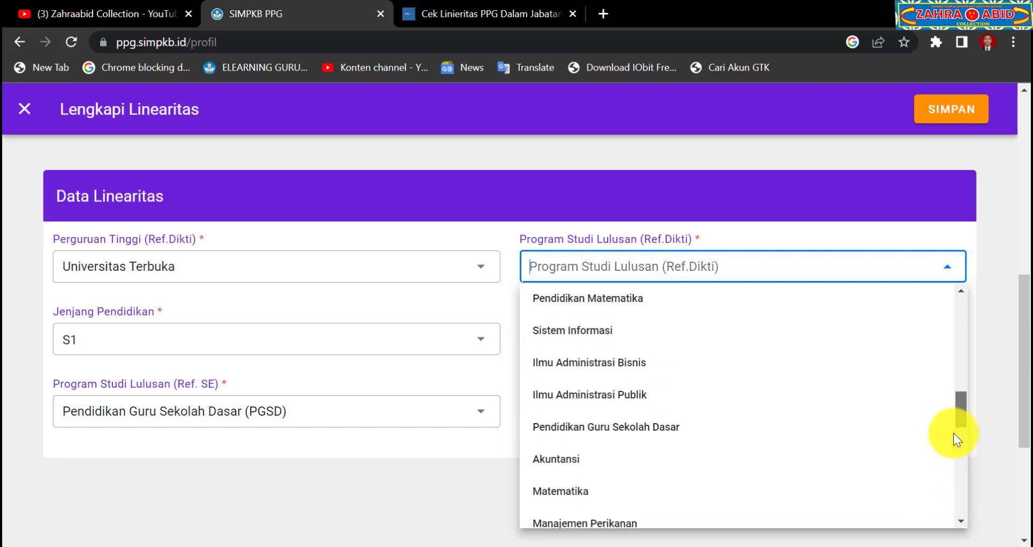
pyautogui.click(880, 431)
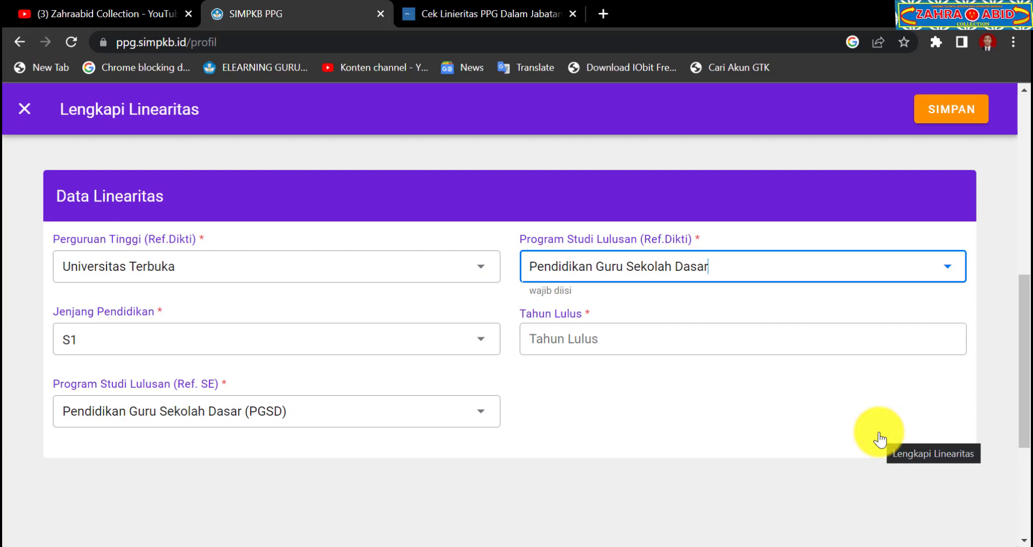
# Enter 2017 as the graduation year in Tahun Lulus.
pyautogui.click(775, 341)
pyautogui.write('20')
pyautogui.click(751, 396)
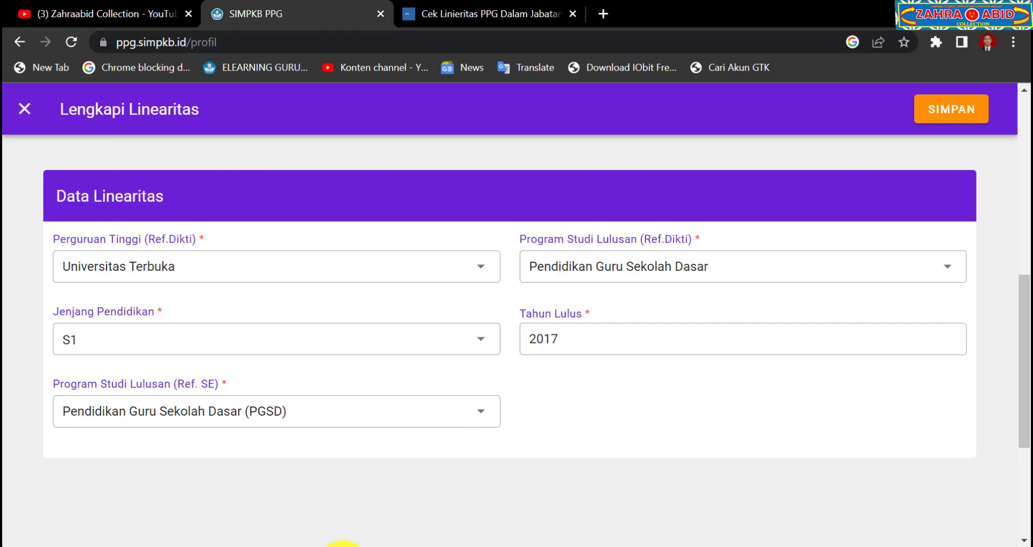
# Switch to Adobe Acrobat Reader and examine the PGSD row for SD, selecting the entry Pendidikan Guru Sekolah Dasar (PGSD) among its S-1/D-IV programs.
pyautogui.moveTo(342, 545)
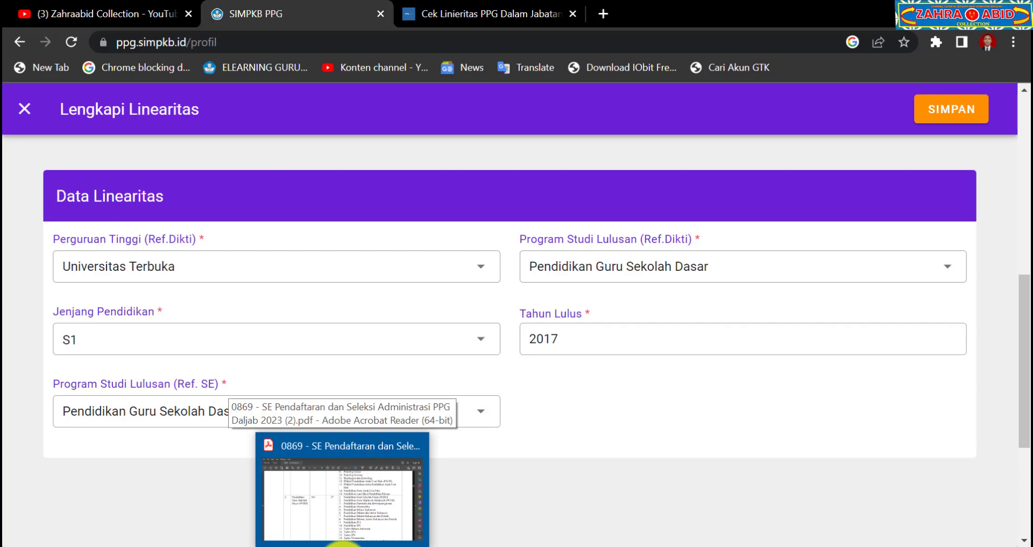
pyautogui.click(343, 545)
pyautogui.scroll(5, 694, 374)
pyautogui.scroll(2, 695, 374)
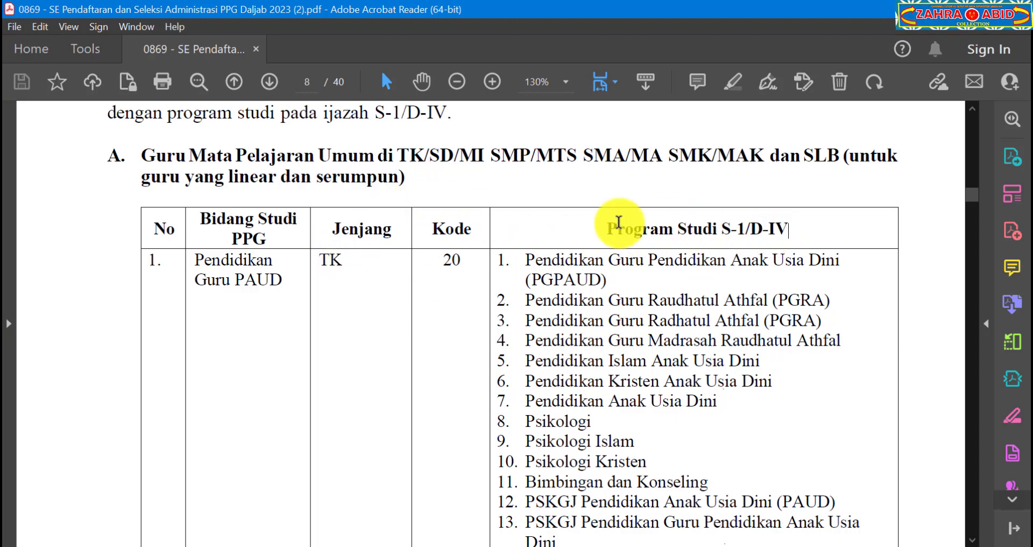
pyautogui.scroll(-3, 604, 300)
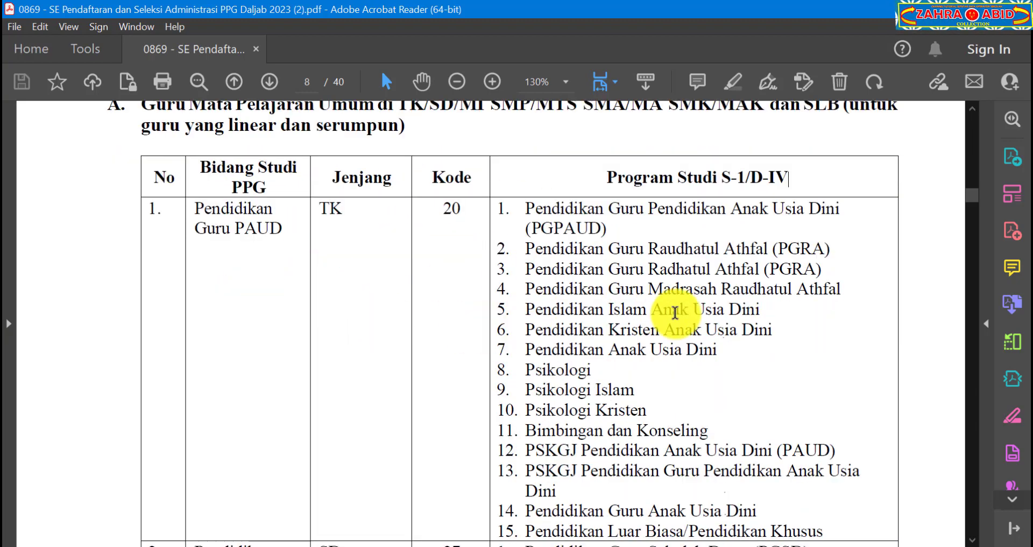
pyautogui.scroll(-2, 700, 311)
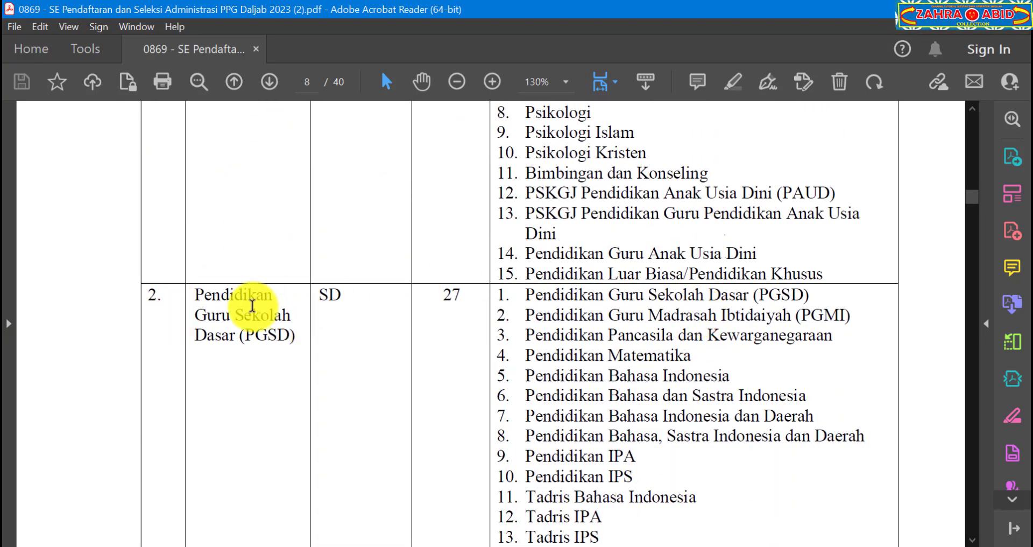
pyautogui.doubleClick(332, 294)
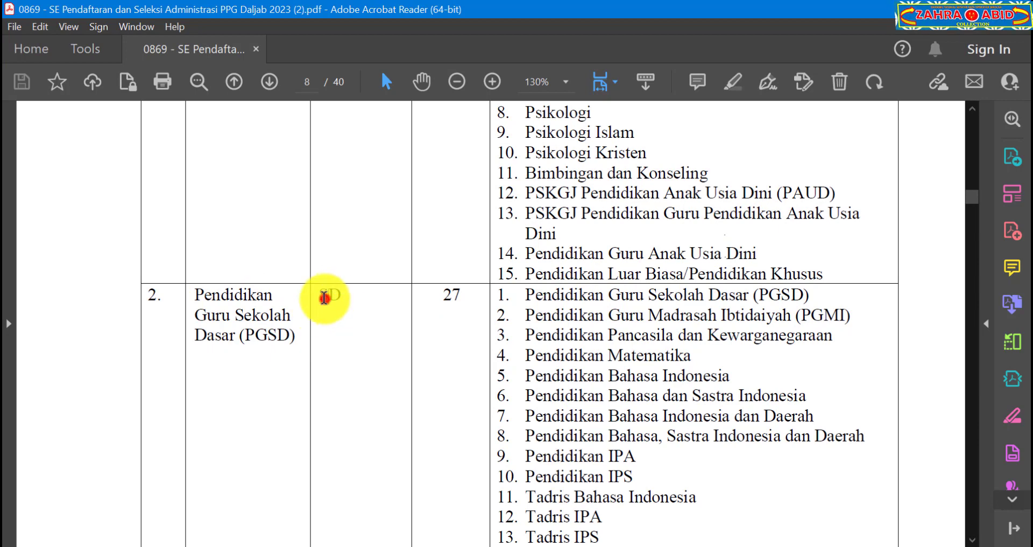
pyautogui.click(580, 319)
pyautogui.moveTo(528, 294); pyautogui.dragTo(841, 289)
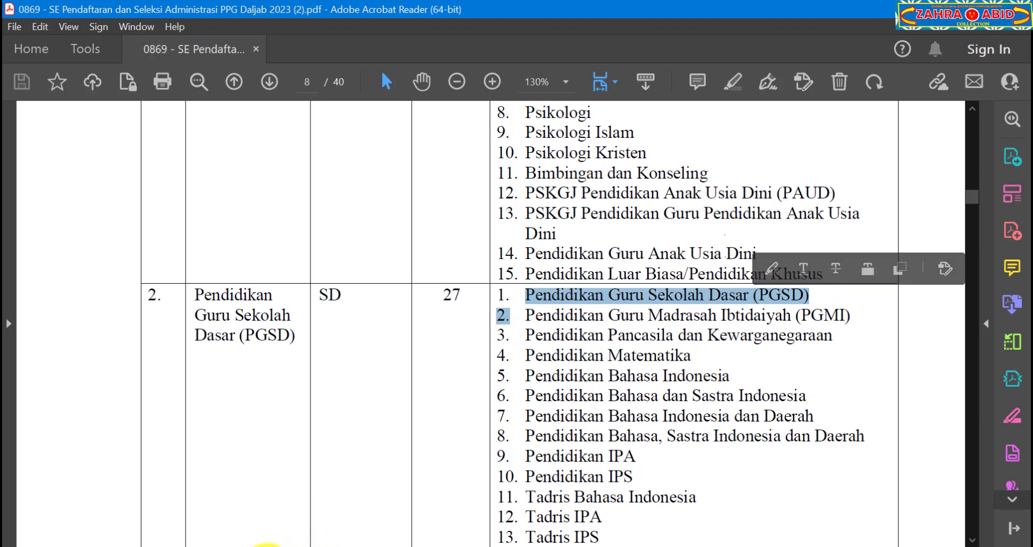
# Switch back to the SIMPKB PPG form in the browser and save the linearity data.
pyautogui.click(272, 544)
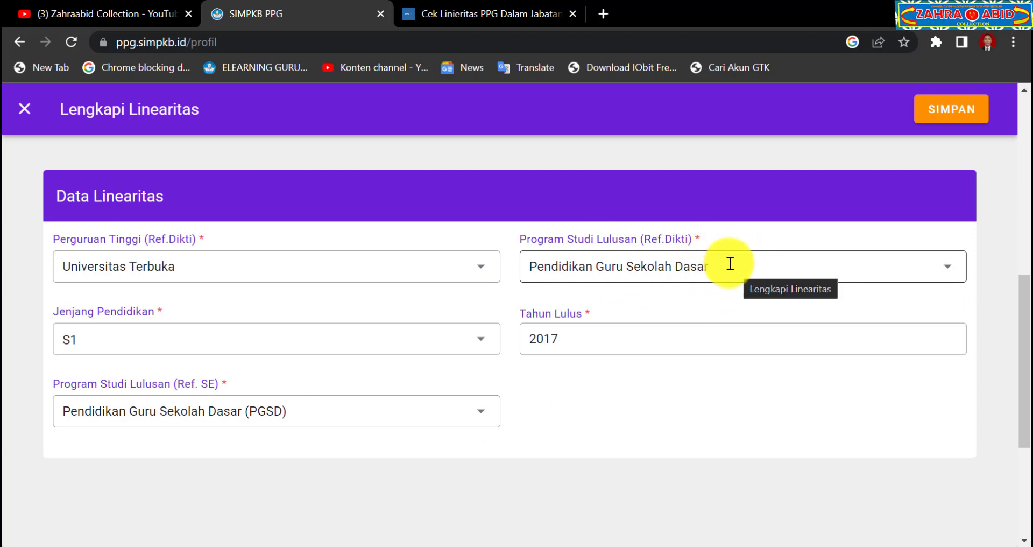
pyautogui.click(944, 267)
pyautogui.click(943, 265)
pyautogui.click(945, 269)
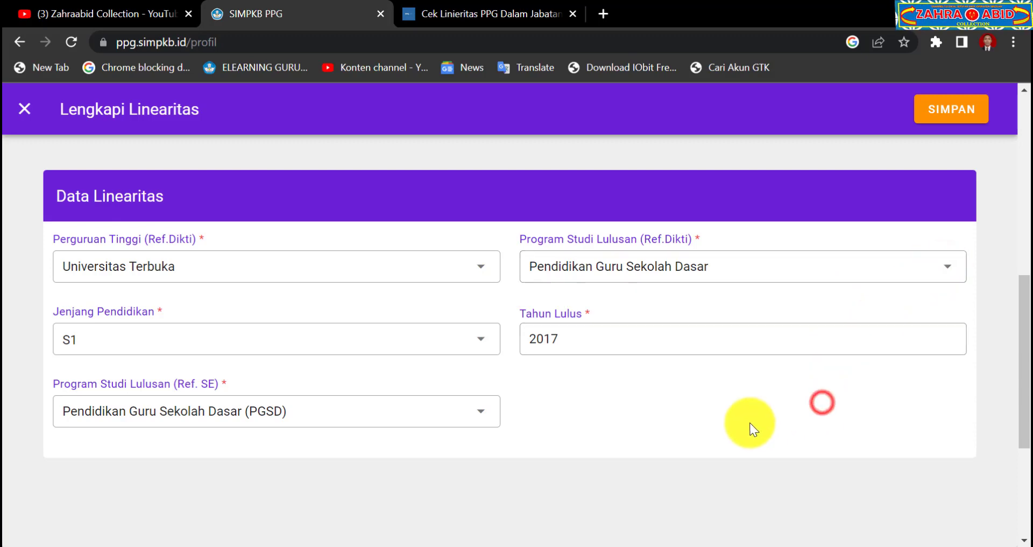
pyautogui.click(944, 112)
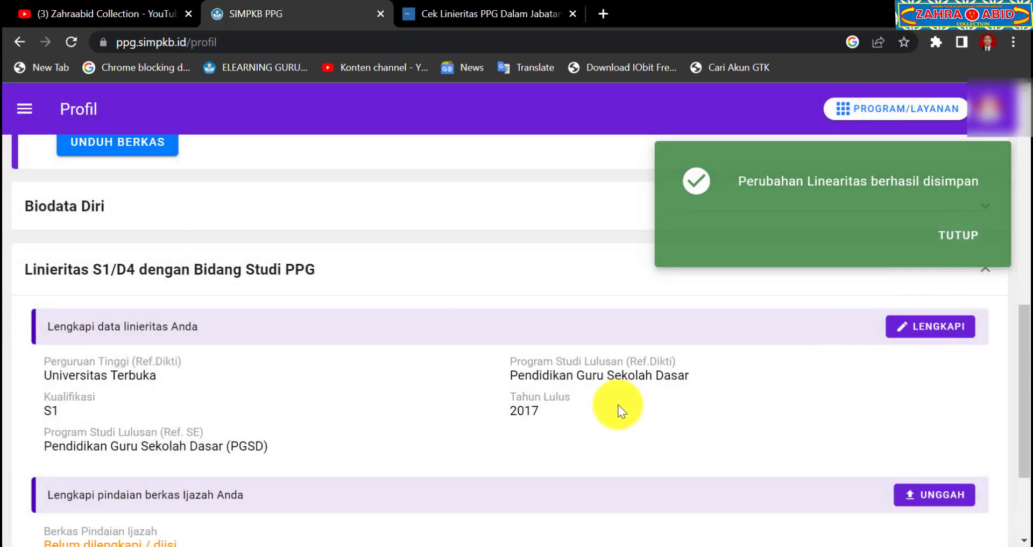
# Upload the S1 diploma and transcript PDF from the PPG folder on Document (D:) as the Ijazah scan and save it.
pyautogui.scroll(-2, 725, 406)
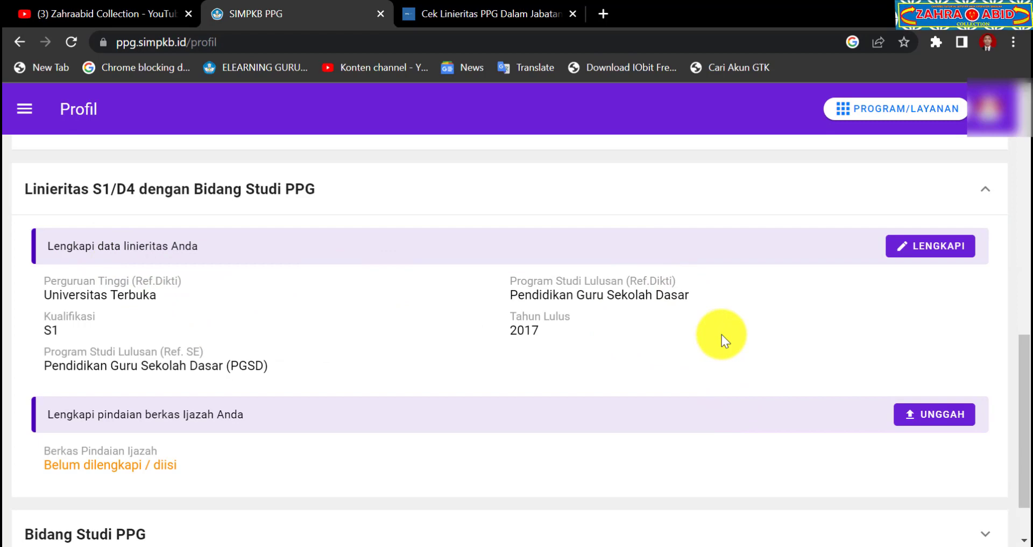
pyautogui.click(921, 423)
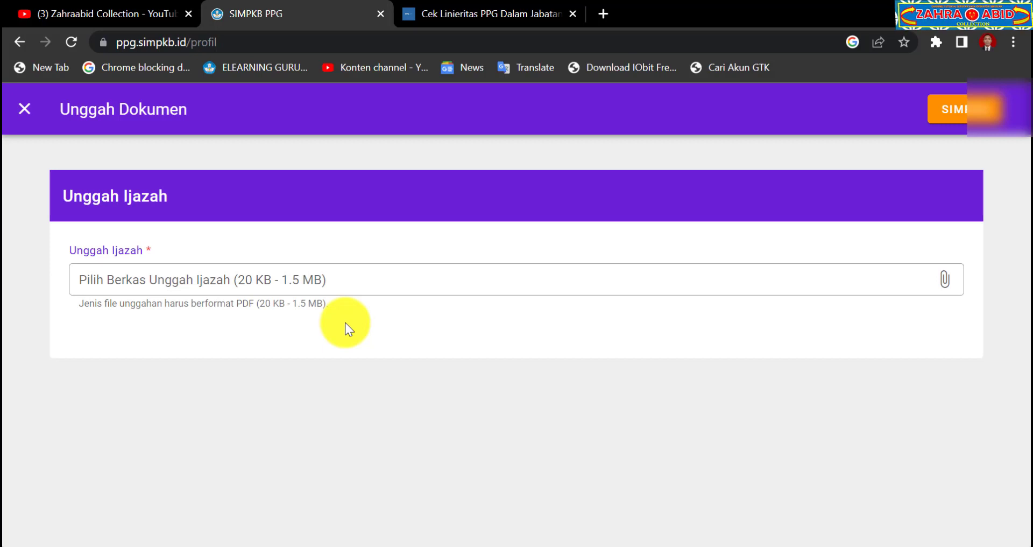
pyautogui.click(938, 285)
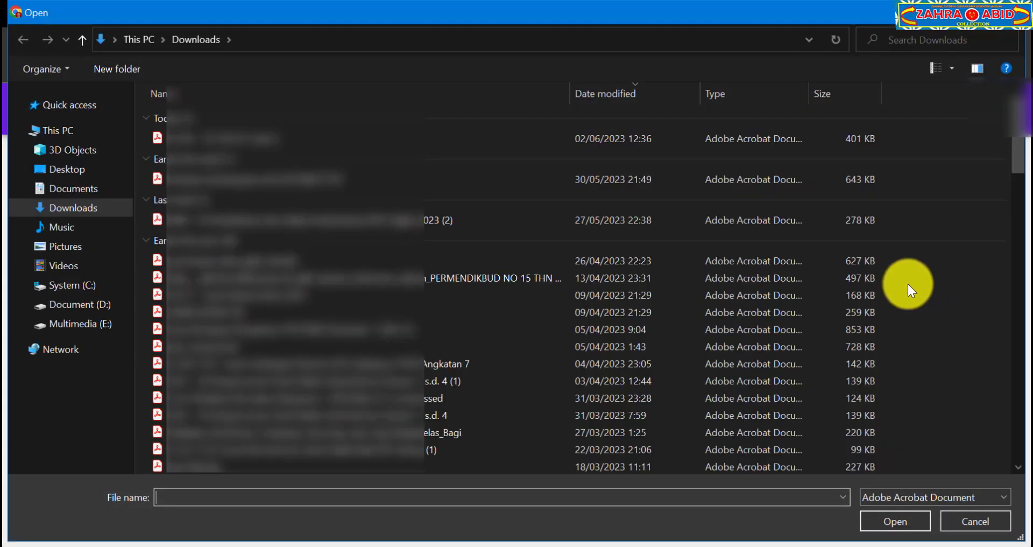
pyautogui.click(106, 305)
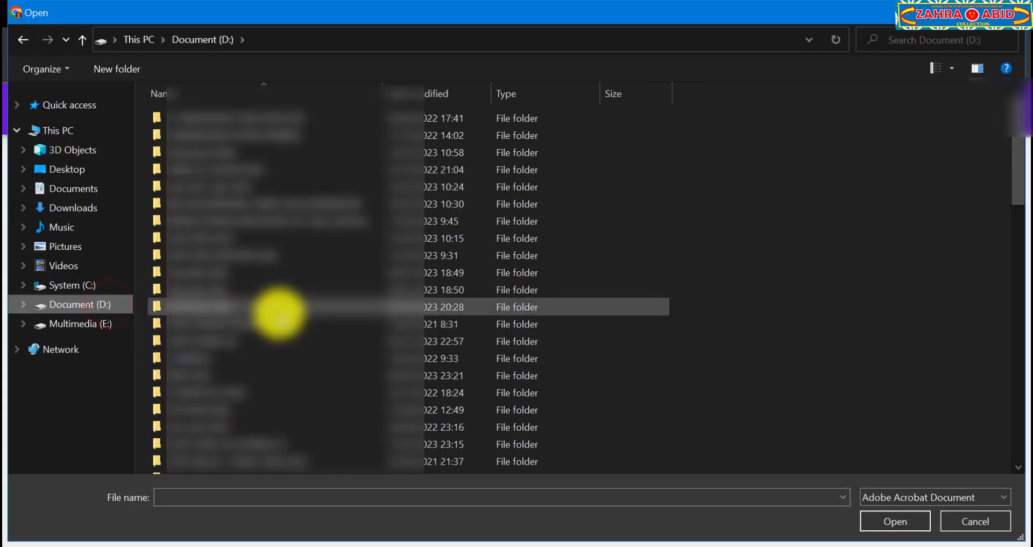
pyautogui.scroll(-5, 279, 312)
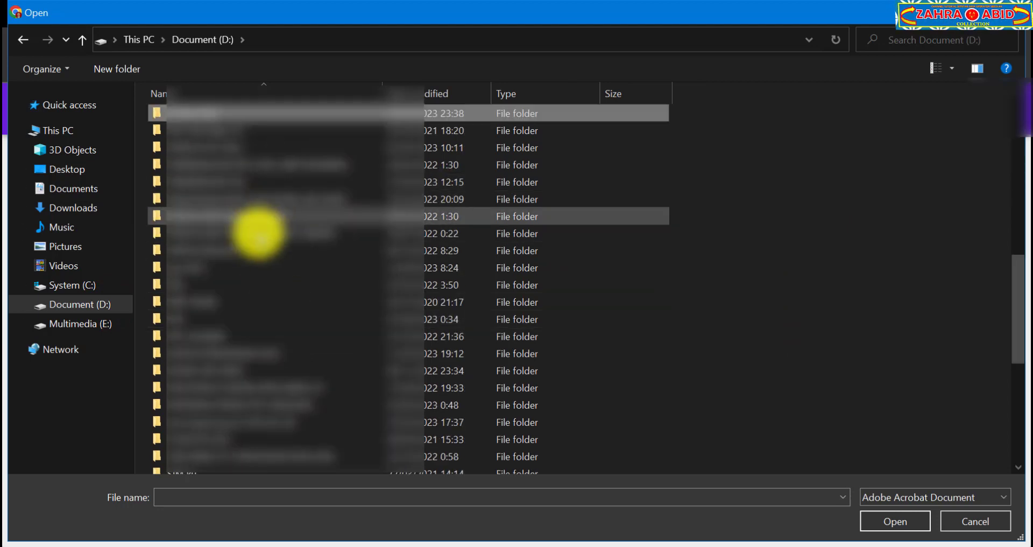
pyautogui.doubleClick(231, 322)
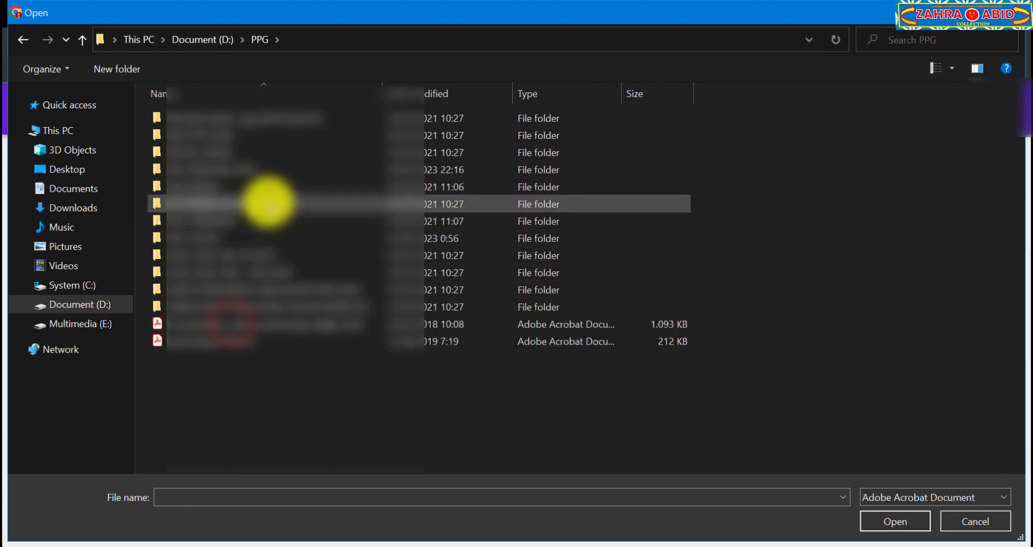
pyautogui.doubleClick(262, 232)
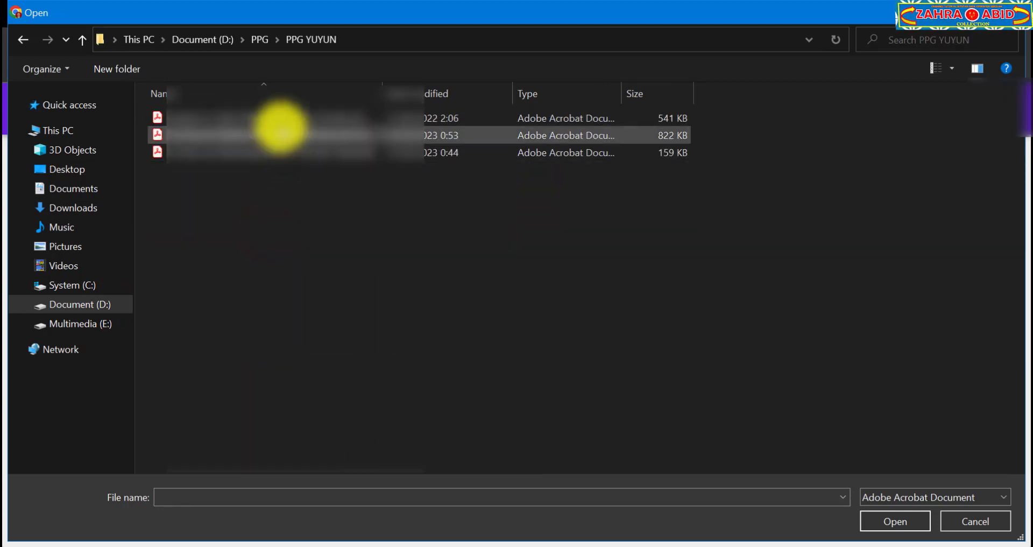
pyautogui.click(281, 118)
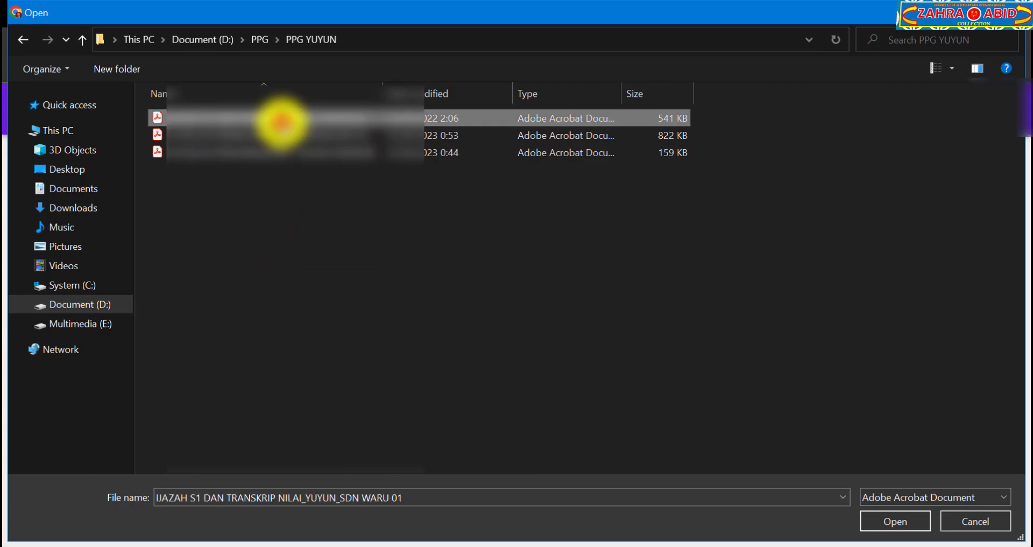
pyautogui.click(884, 523)
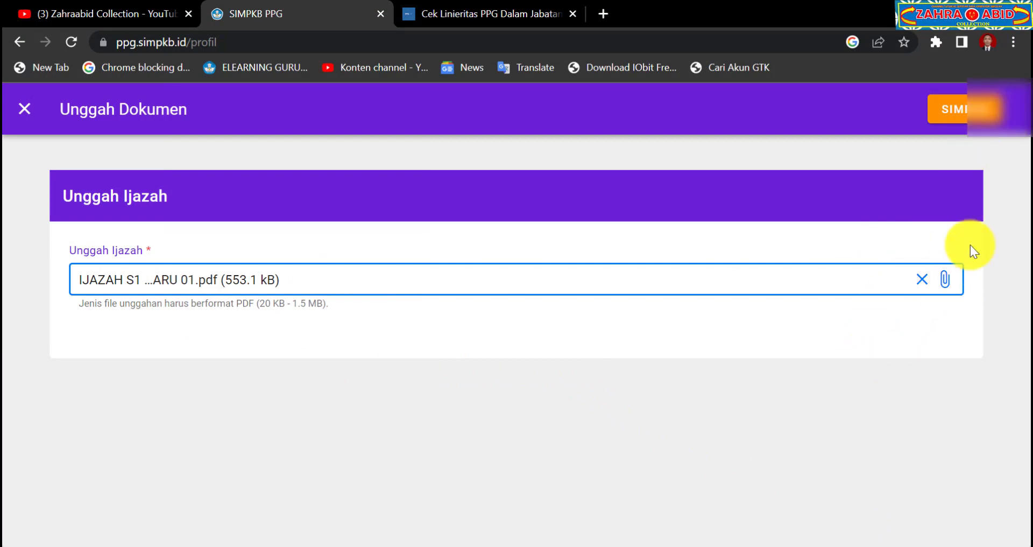
pyautogui.click(966, 110)
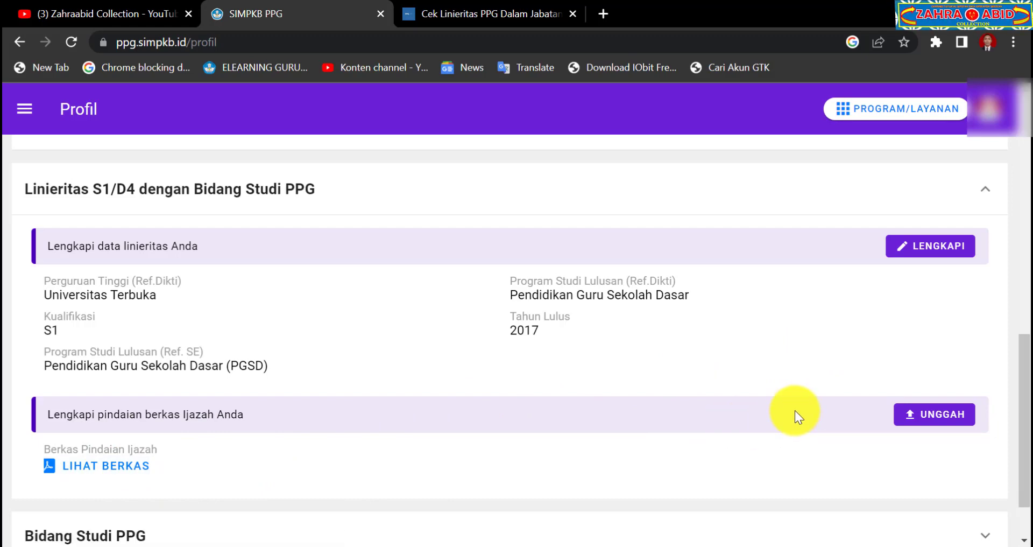
# Review the Prasyarat Kelengkapan Data statuses in Biodata Diri and revisit the linearity references in the SE PDF and the Cek Linieritas page.
pyautogui.scroll(10, 795, 410)
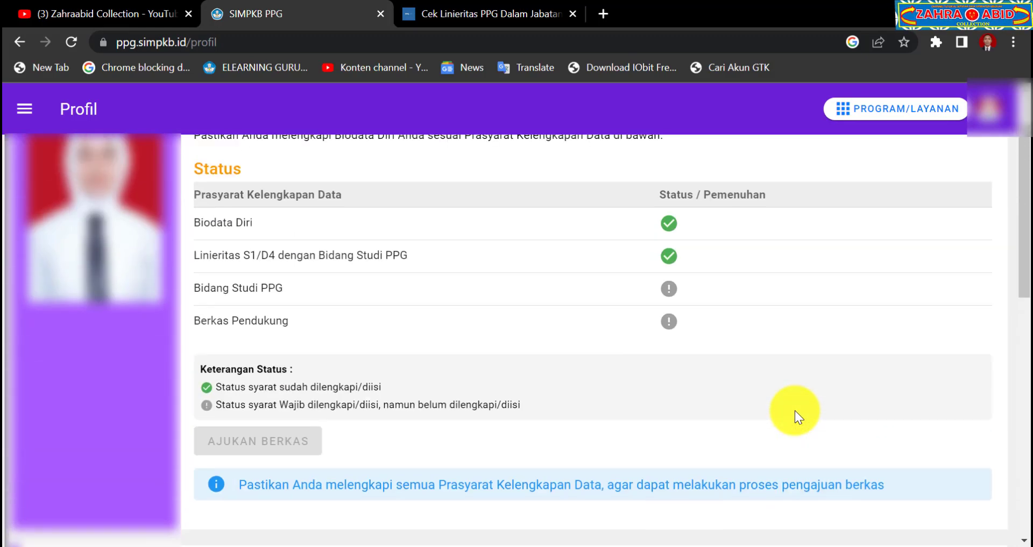
pyautogui.scroll(2, 795, 409)
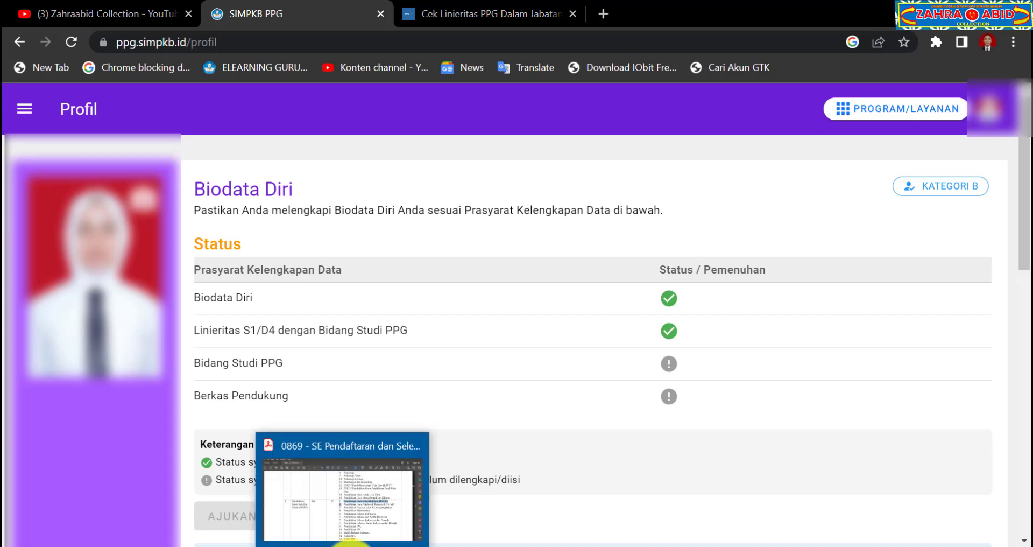
pyautogui.click(350, 538)
pyautogui.click(340, 541)
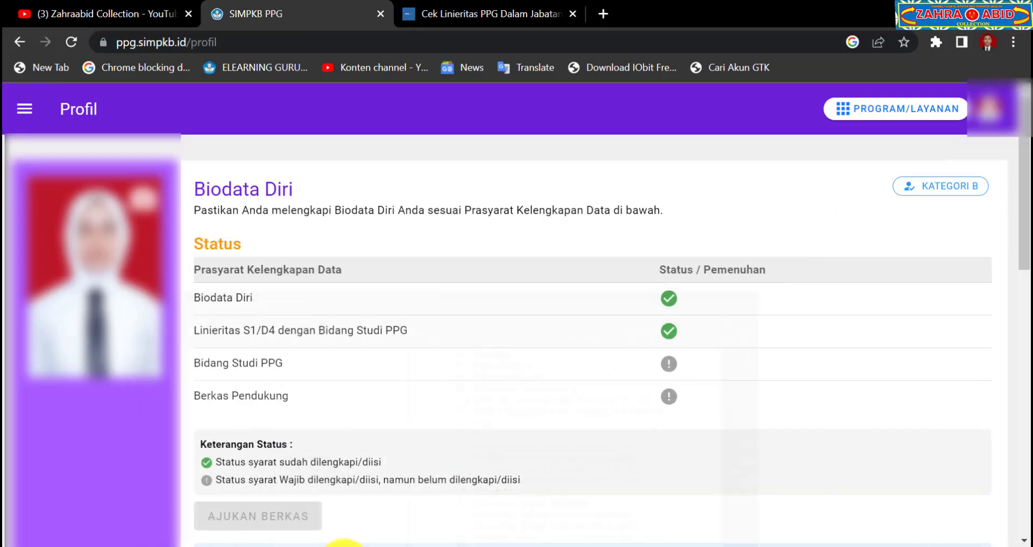
pyautogui.click(514, 8)
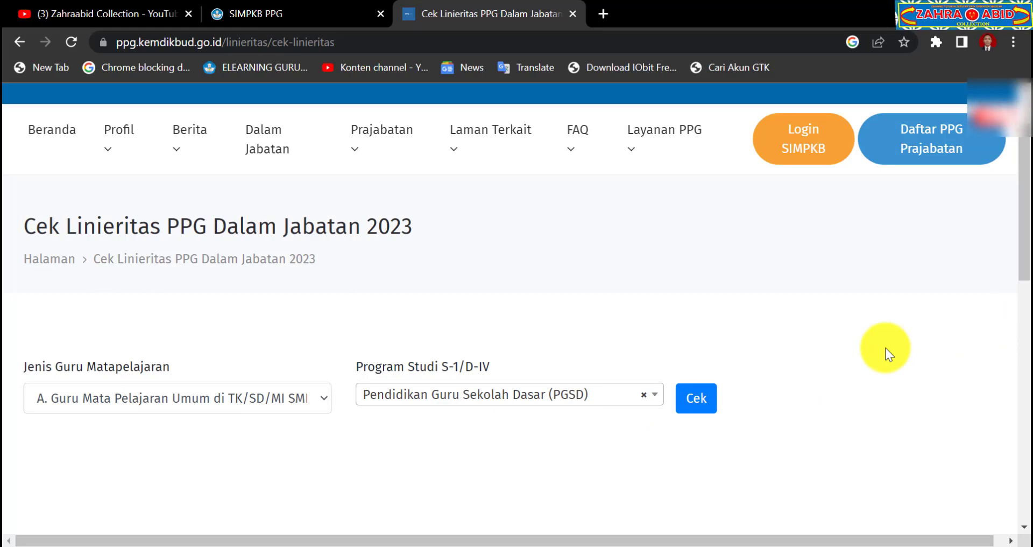
# Switch to the Zahraabid Collection channel on YouTube and look over its latest videos.
pyautogui.click(140, 8)
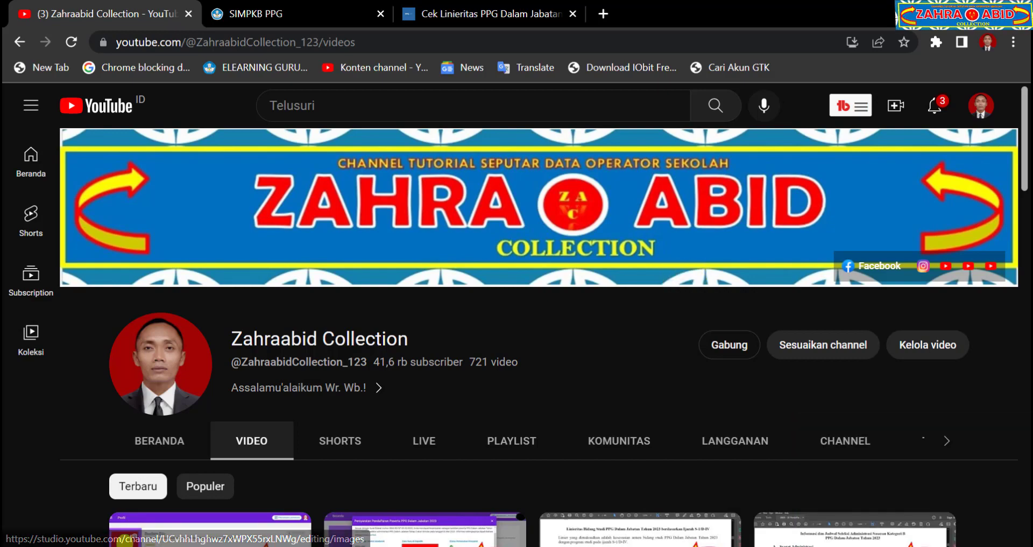
pyautogui.scroll(-4, 591, 376)
pyautogui.scroll(4, 606, 379)
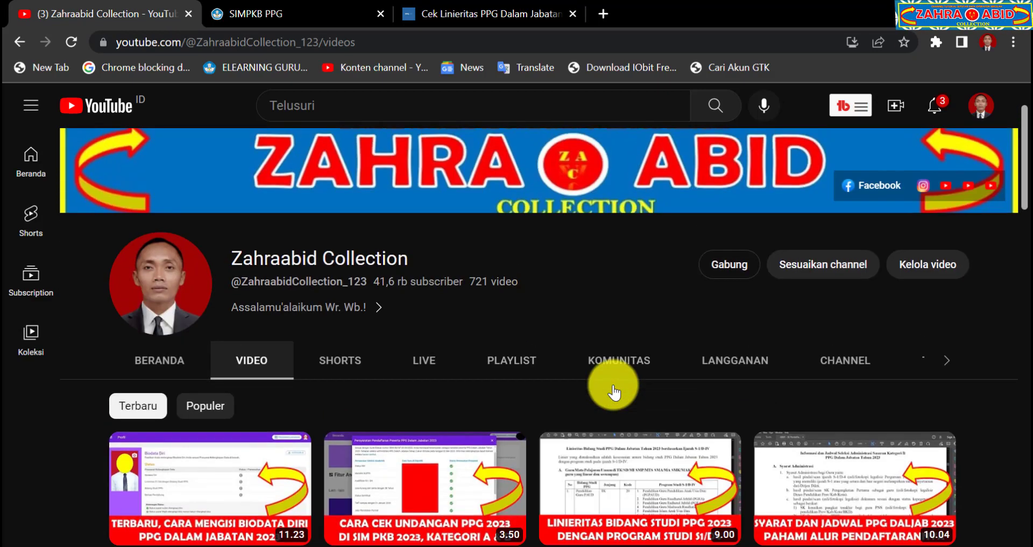